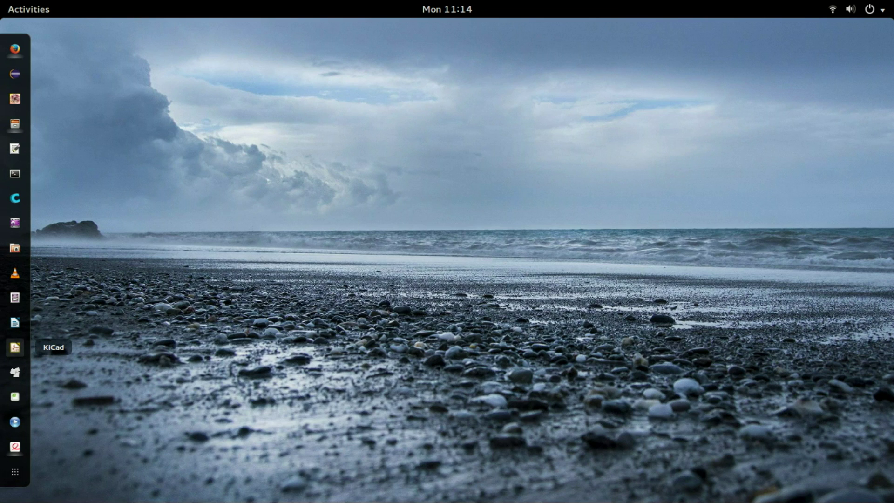
# Step: Launch KiCad, start a new project and create a folder named timer for it inside the KiCad documents folder
pyautogui.click(15, 347)
pyautogui.click(185, 55)
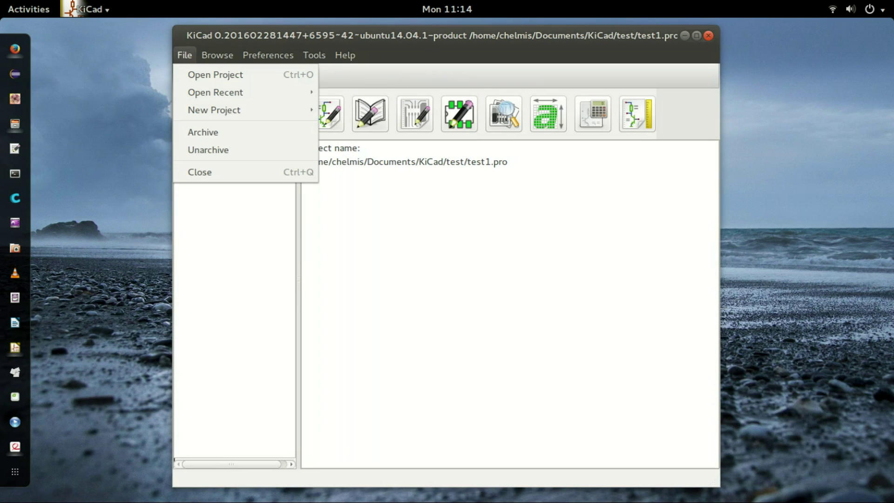
pyautogui.moveTo(214, 111)
pyautogui.press('Return')
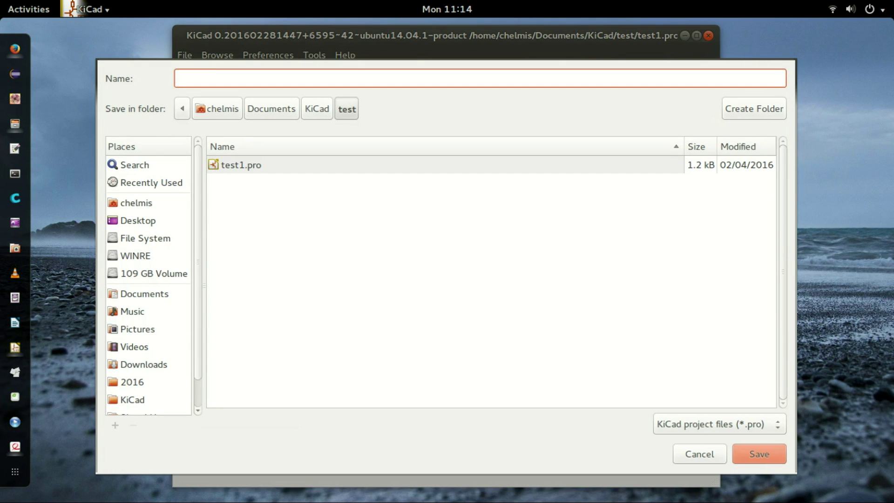
pyautogui.hotkey('alt', 'Up')
pyautogui.hotkey('ctrl', 'shift', 'n')
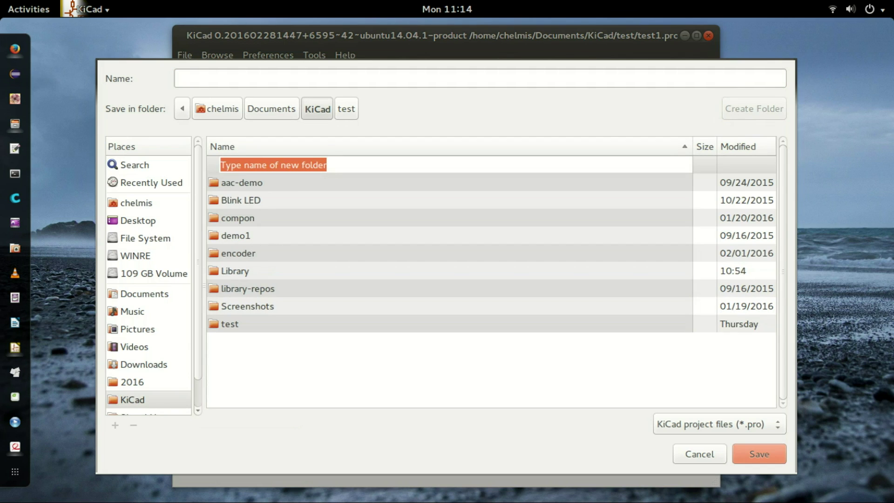
pyautogui.write('timer')
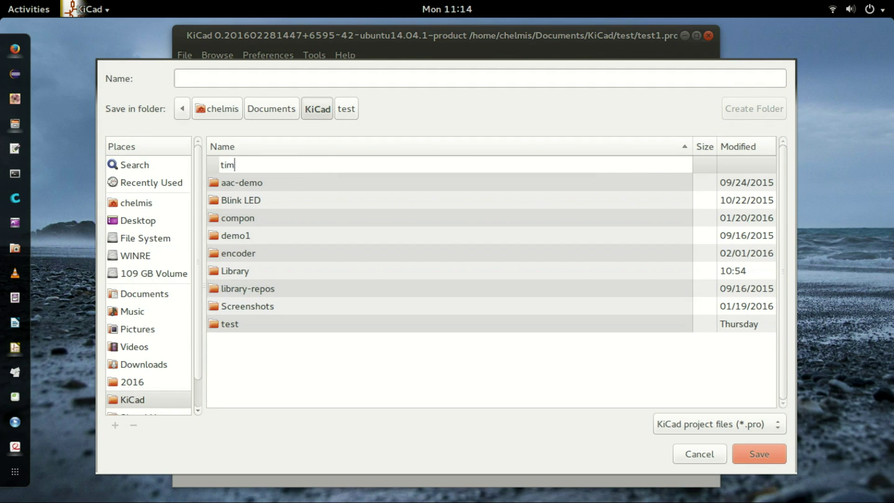
pyautogui.press('Return')
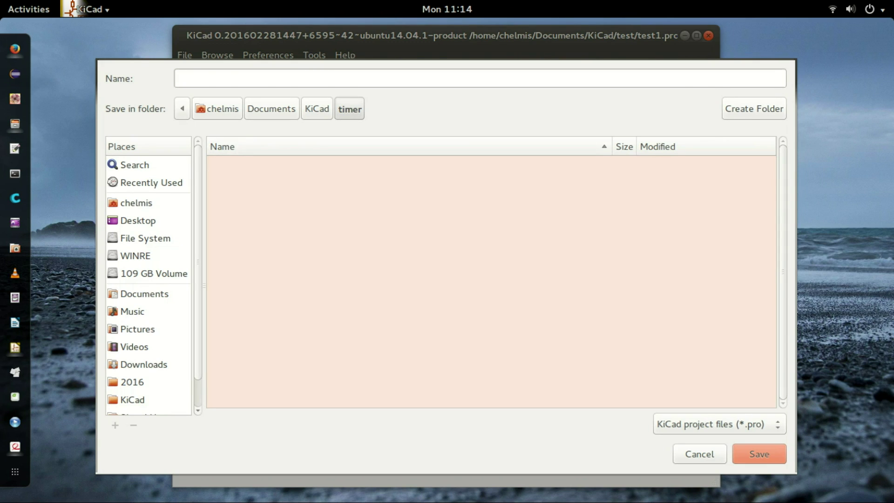
# Step: Name the new project timer and save it in the timer folder
pyautogui.click(178, 78)
pyautogui.write('timer')
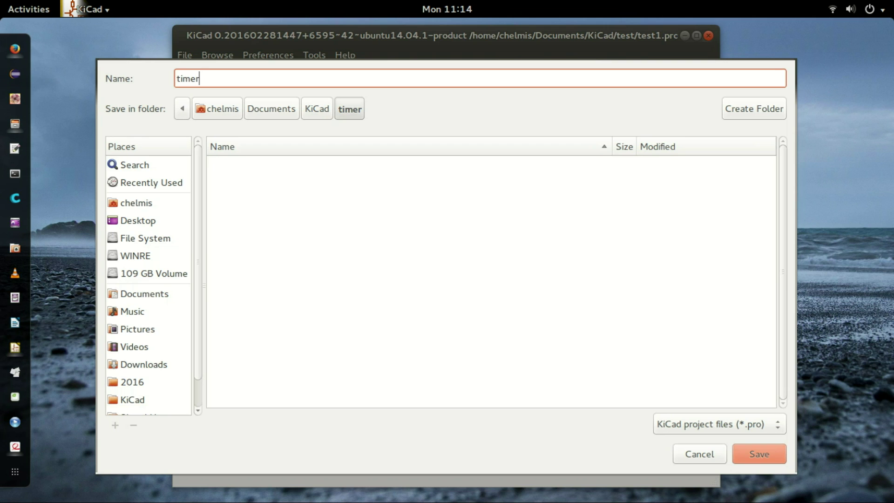
pyautogui.press('Return')
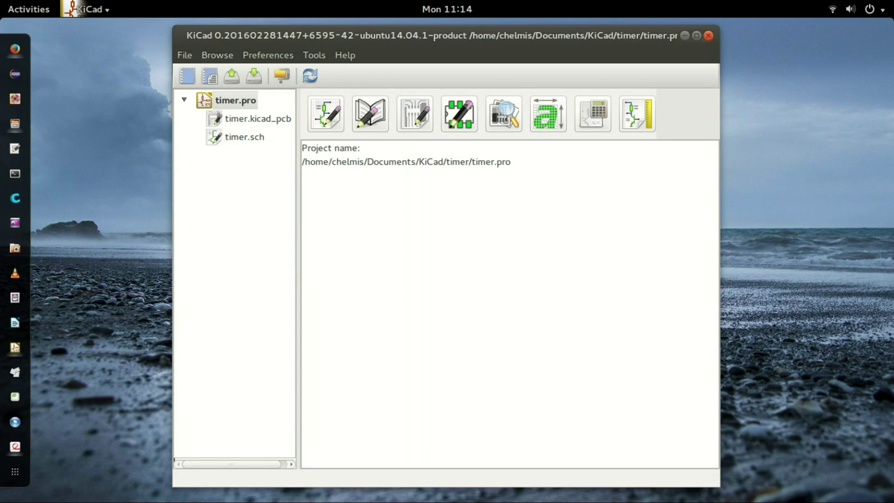
# Step: Open the timer.sch schematic and launch the Library Editor from it
pyautogui.click(245, 137)
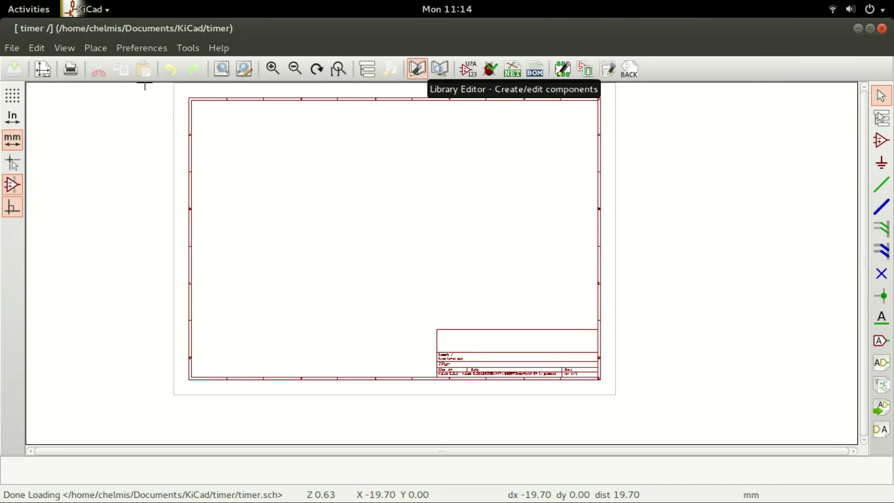
pyautogui.click(417, 69)
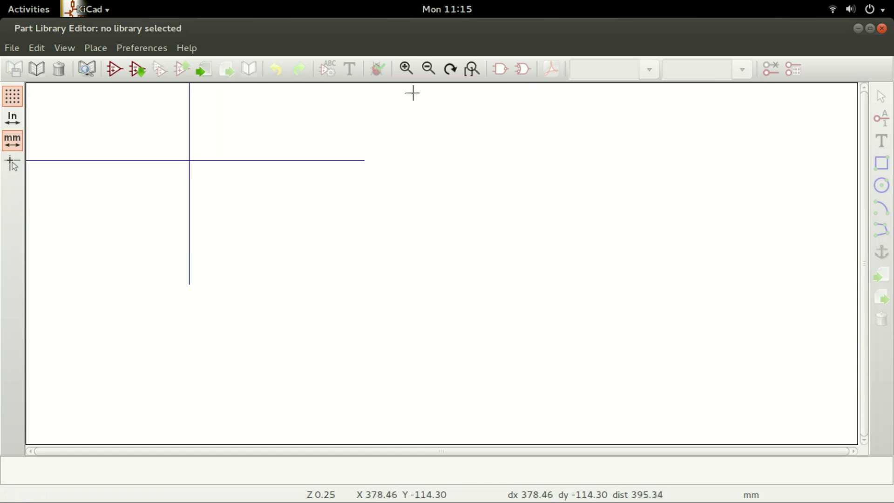
pyautogui.click(406, 68)
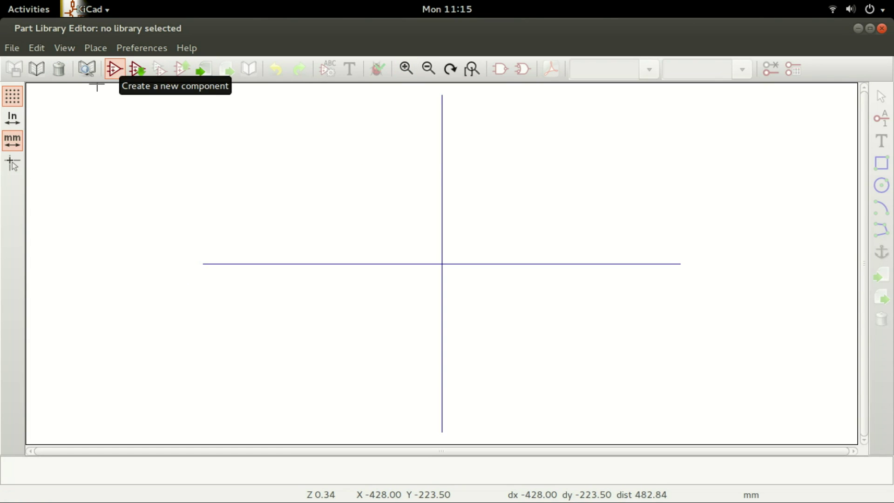
# Step: Create a new component named NE555 with default reference designator J
pyautogui.click(114, 69)
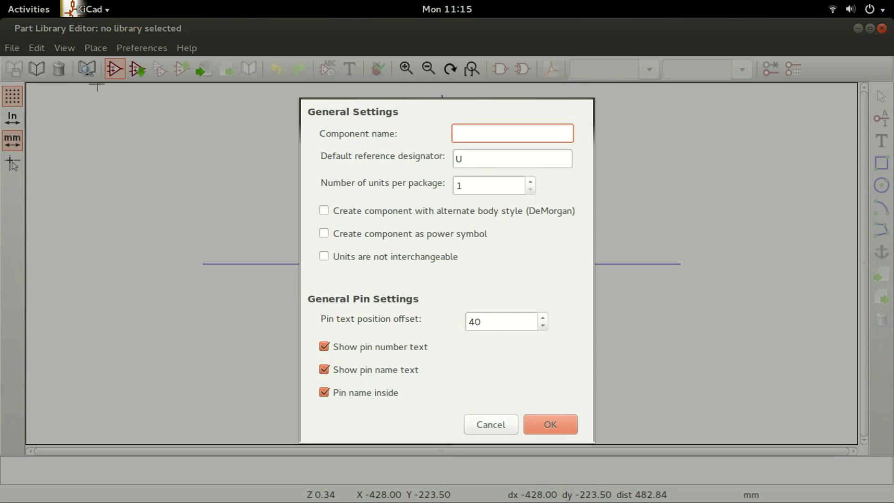
pyautogui.write('NE555')
pyautogui.press('Tab')
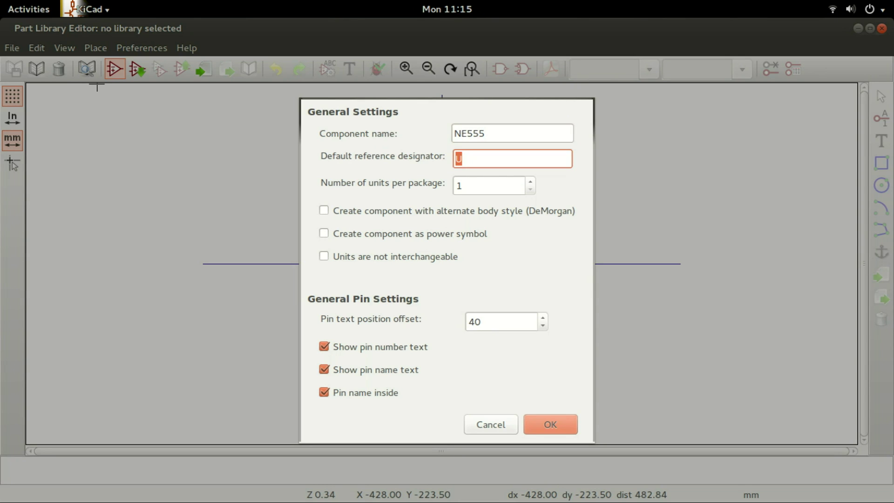
pyautogui.write('J')
pyautogui.press('Return')
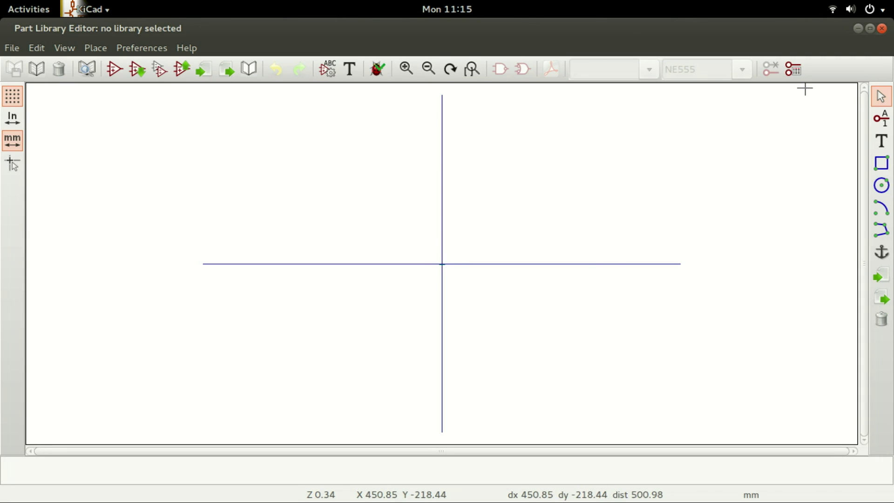
# Step: Start a new pin below the component's origin, with the name GND and pin number 1
pyautogui.click(882, 118)
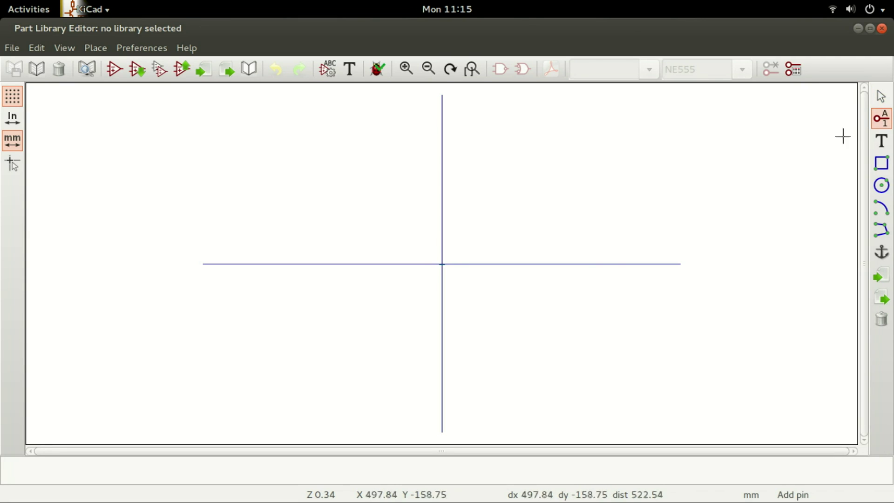
pyautogui.scroll(1, 441, 263)
pyautogui.scroll(1, 441, 264)
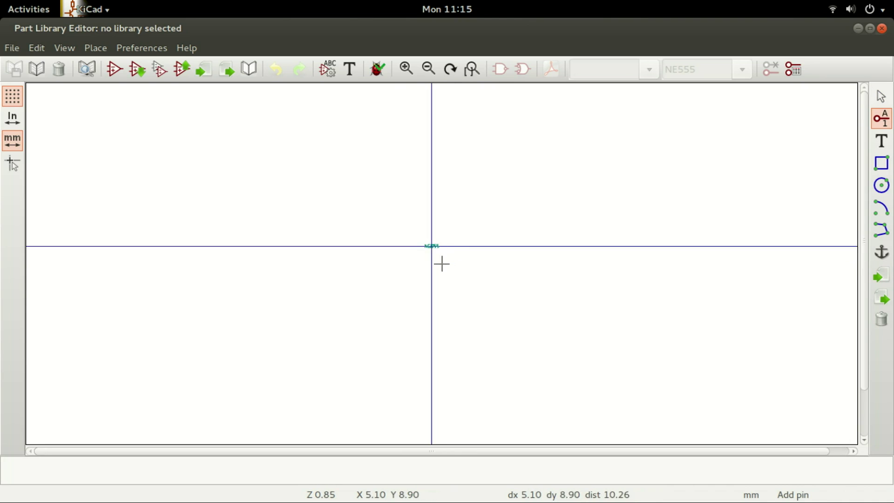
pyautogui.scroll(3, 441, 261)
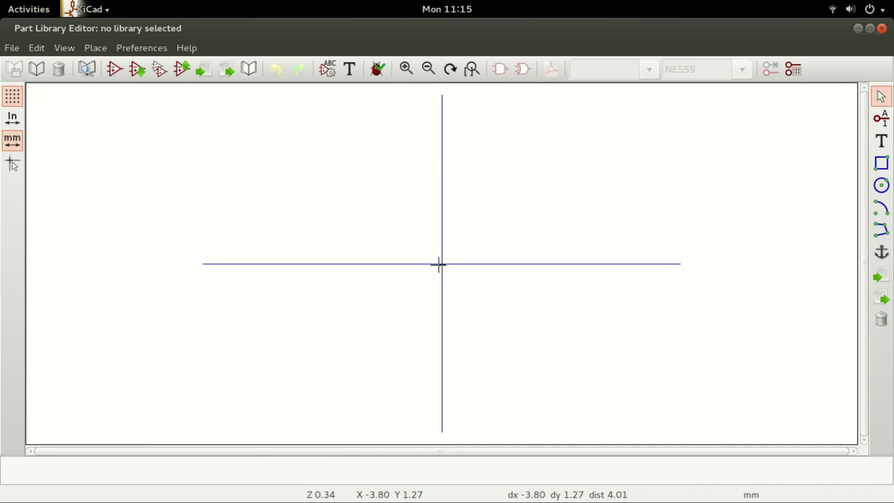
pyautogui.scroll(7, 438, 265)
pyautogui.press('p')
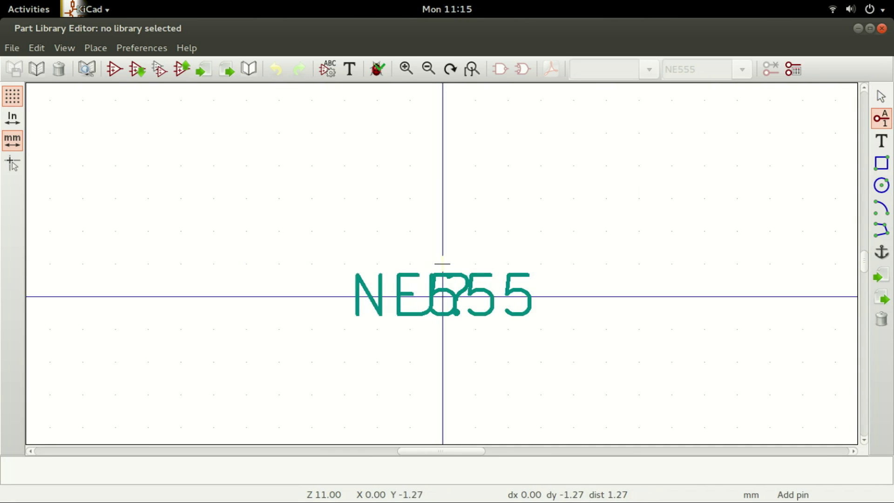
pyautogui.click(344, 362)
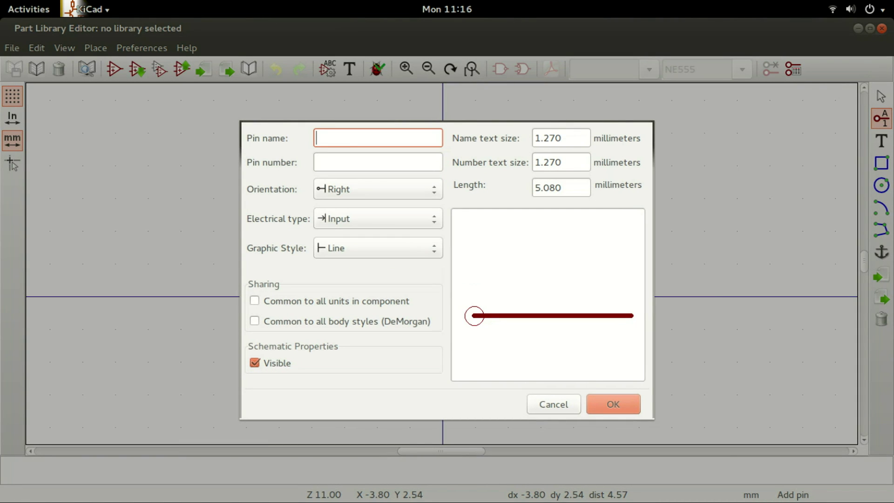
pyautogui.write('GND')
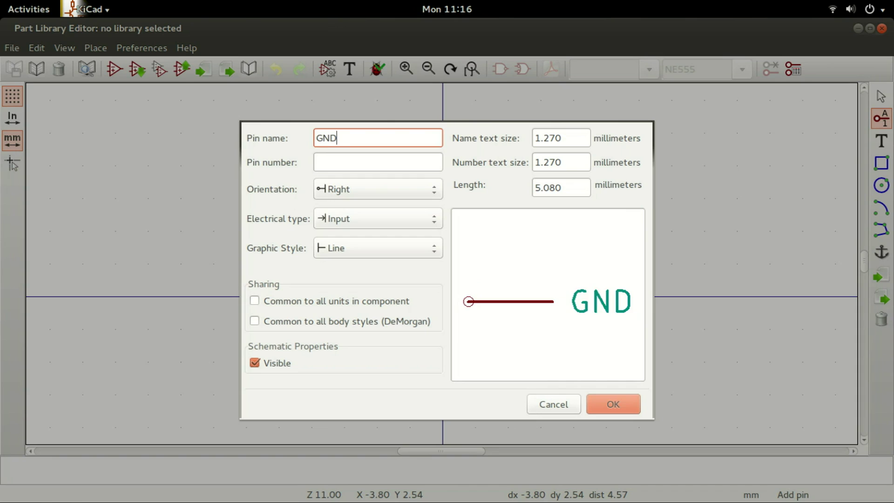
pyautogui.press('Tab')
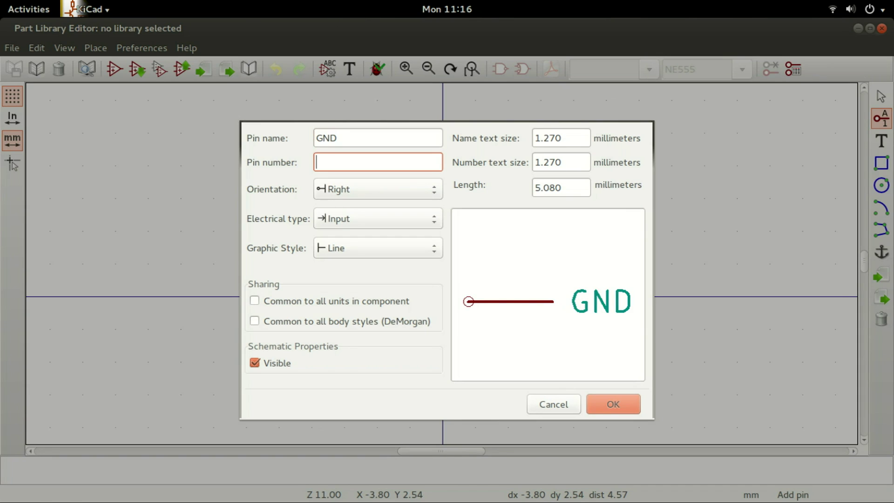
pyautogui.write('1')
# Step: Set the GND pin's electrical type to Power output and place it left of the vertical axis at Y 2.54 mm
pyautogui.press('Tab')
pyautogui.press('Tab')
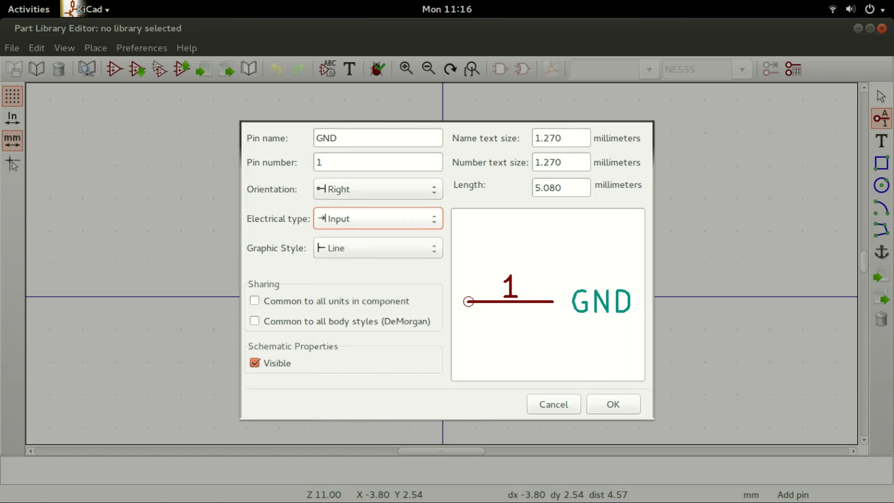
pyautogui.press('space')
pyautogui.press('Down')
pyautogui.press('Down')
pyautogui.press('Down')
pyautogui.press('Down')
pyautogui.press('Down')
pyautogui.press('Down')
pyautogui.press('Down')
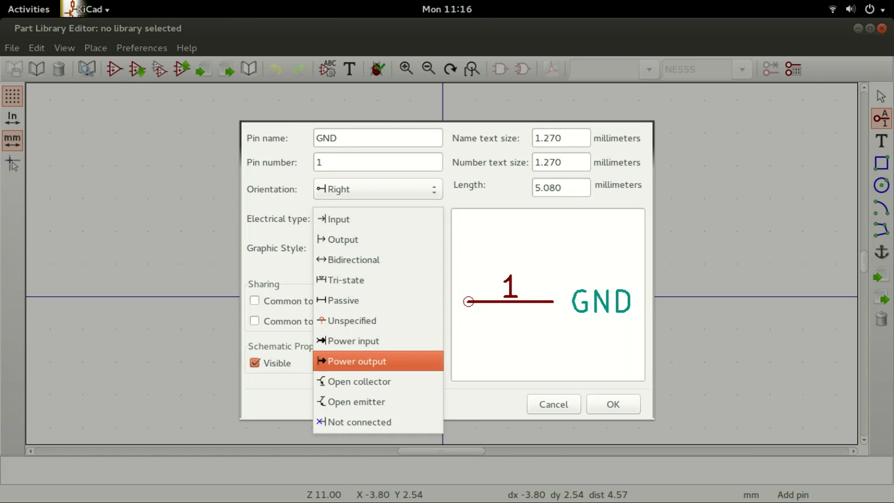
pyautogui.press('Return')
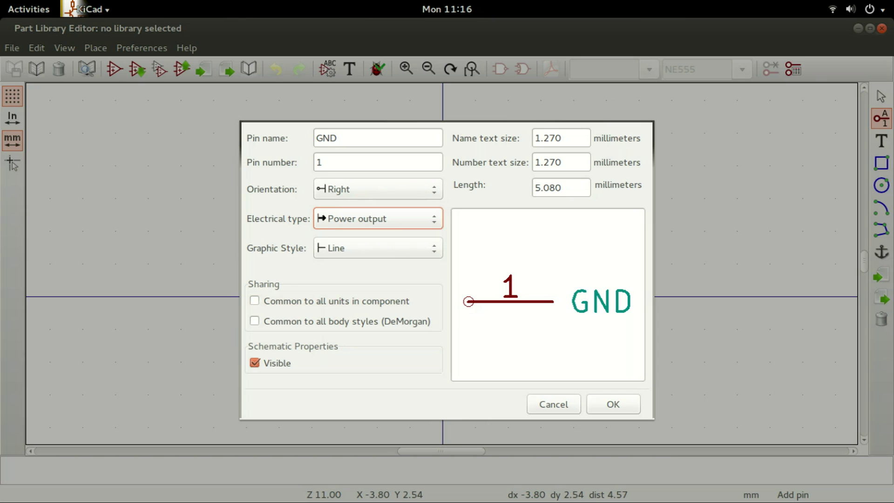
pyautogui.press('Return')
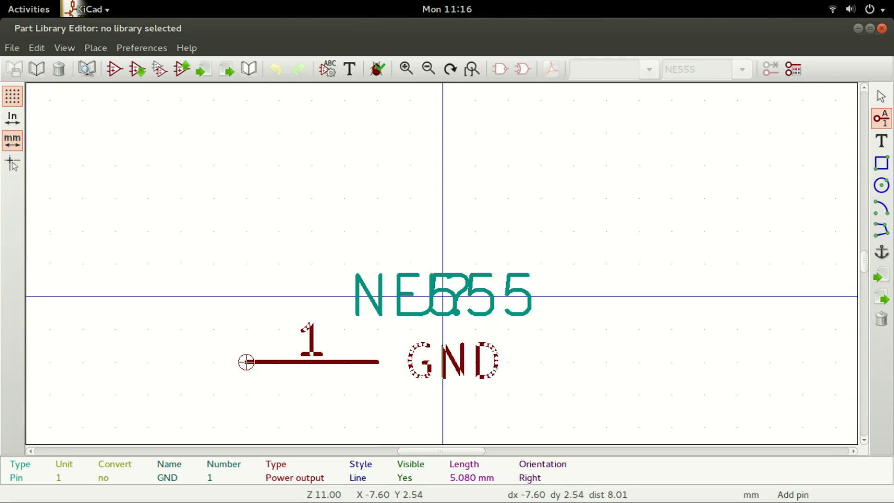
pyautogui.click(214, 362)
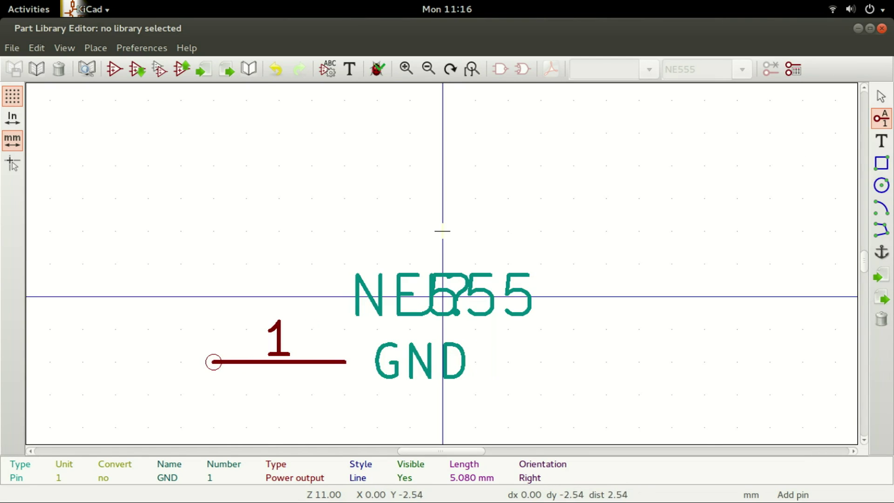
# Step: Start another pin below the GND pin, with the name Trig and pin number 2
pyautogui.scroll(-1, 442, 263)
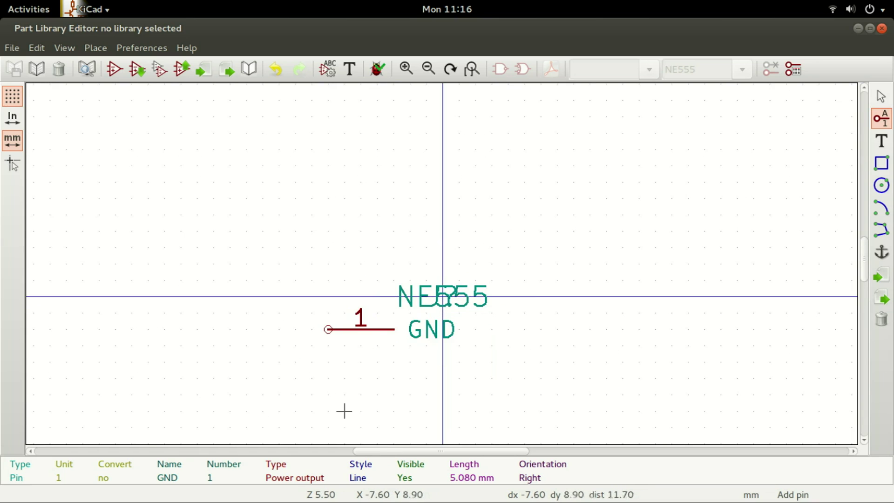
pyautogui.scroll(1, 442, 263)
pyautogui.scroll(-1, 441, 264)
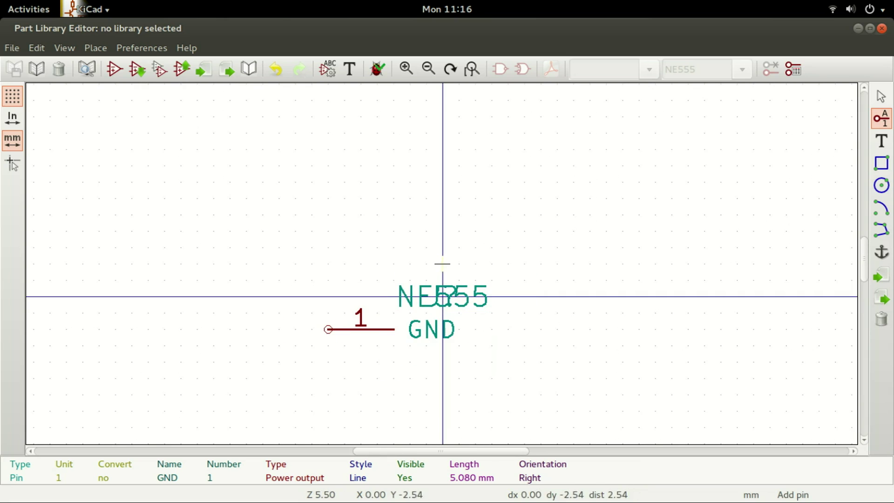
pyautogui.click(344, 379)
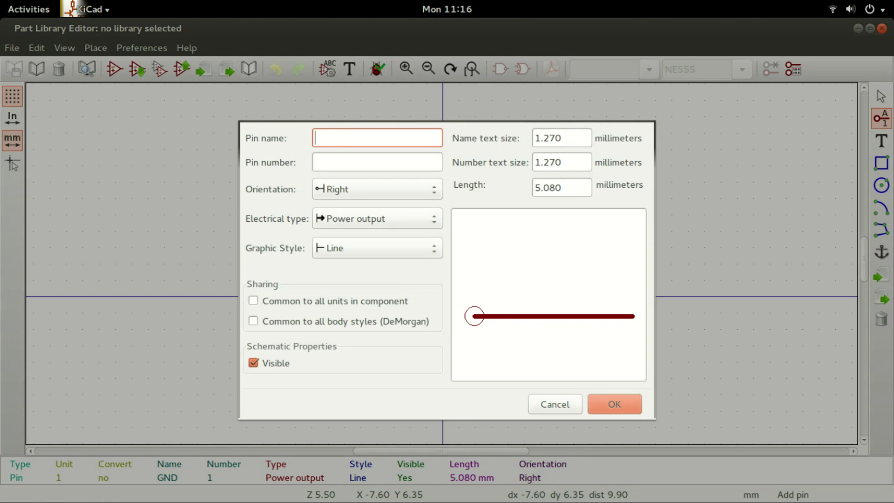
pyautogui.write('TR')
pyautogui.press('BackSpace')
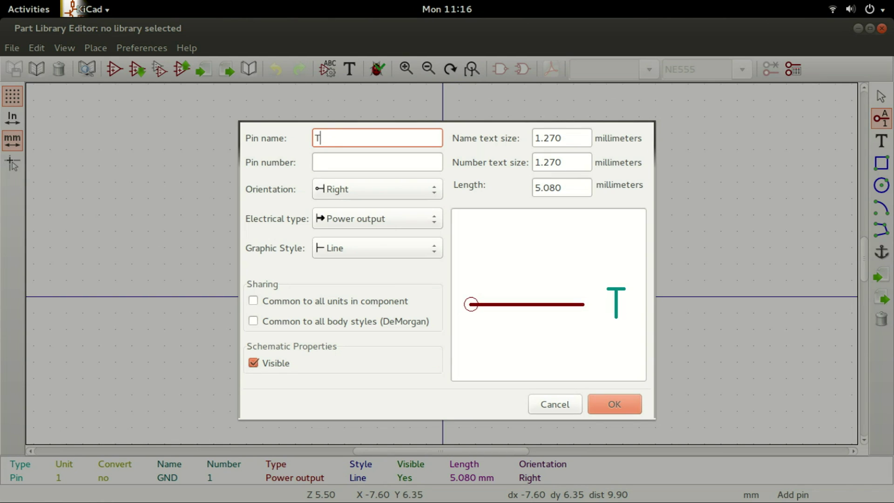
pyautogui.write('rig')
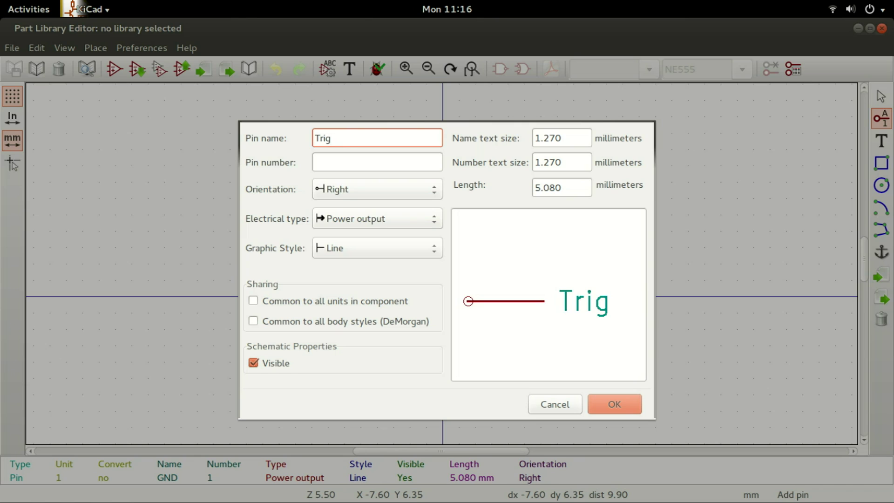
pyautogui.press('Tab')
pyautogui.write('2')
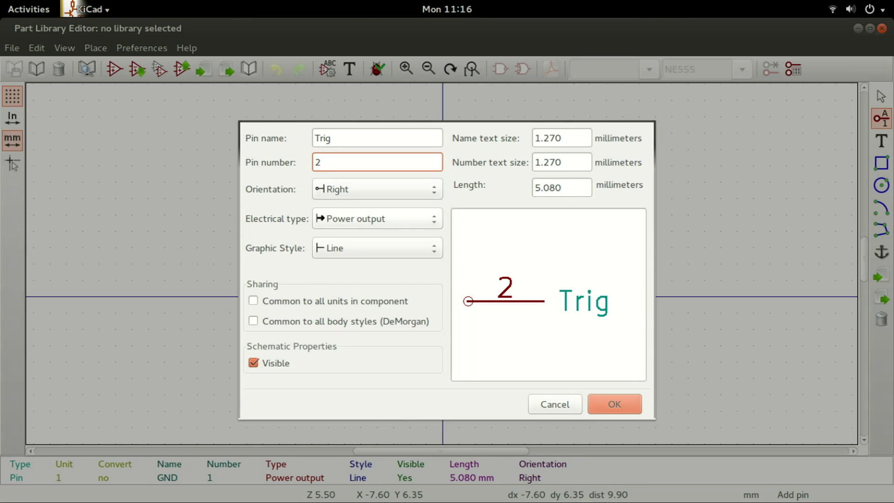
# Step: Set the Trig pin's electrical type to Input and place it directly below the GND pin, aligned with its end
pyautogui.click(377, 219)
pyautogui.press('Return')
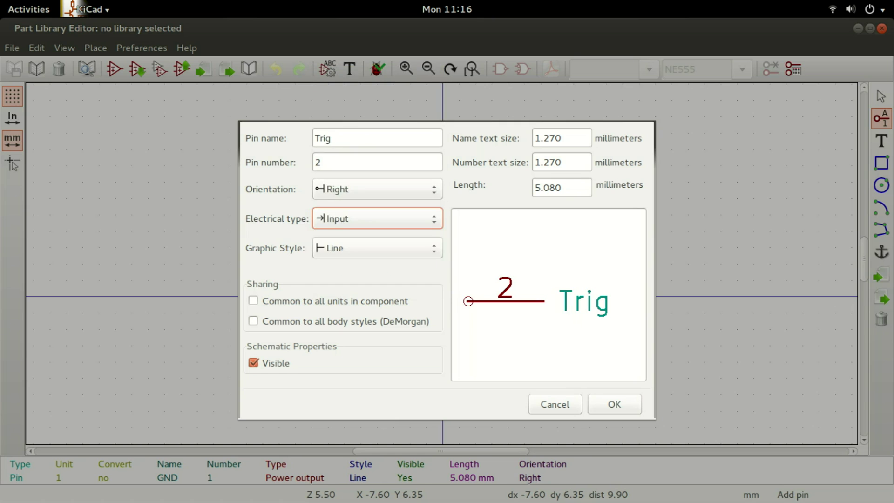
pyautogui.press('Return')
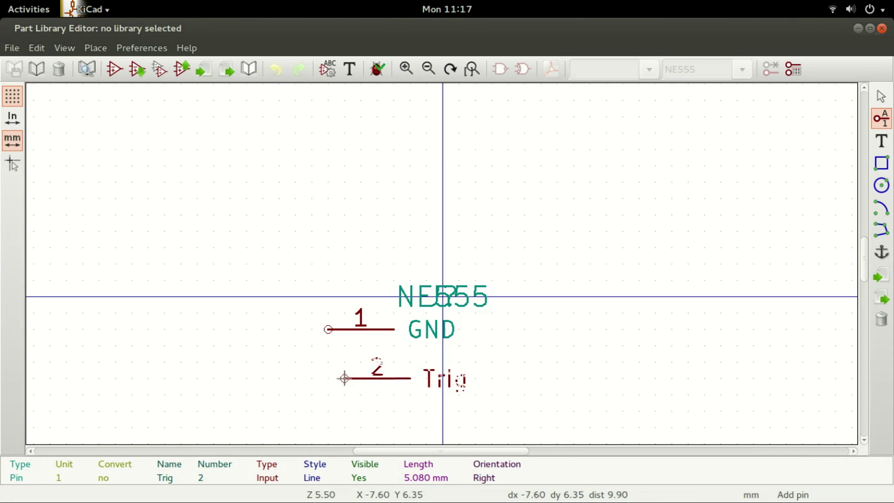
pyautogui.click(328, 378)
# Step: Add pin 3 named Out with electrical type Output, placed directly below the Trig pin at Y 10.16 mm and aligned with its end
pyautogui.click(344, 427)
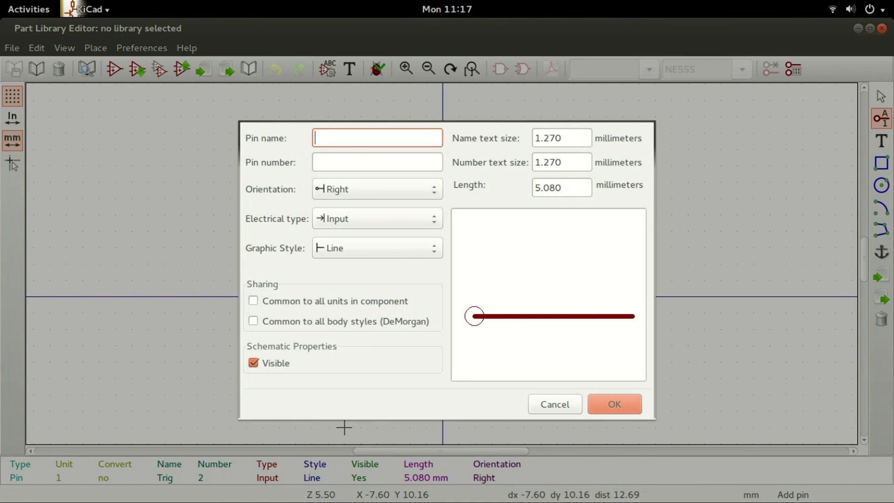
pyautogui.write('Out')
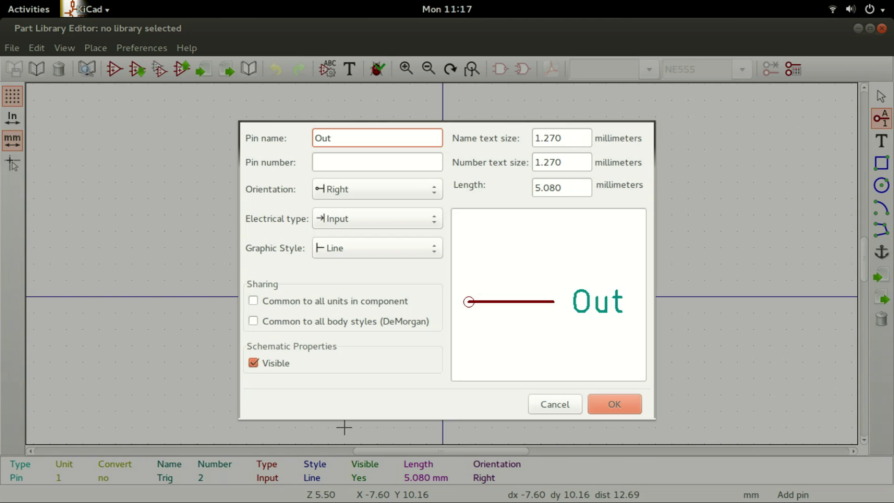
pyautogui.press('Tab')
pyautogui.write('3')
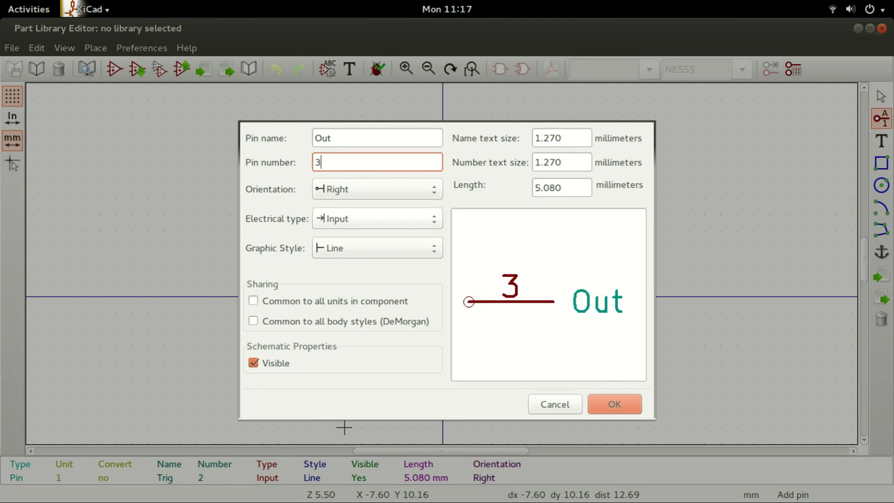
pyautogui.press('Tab')
pyautogui.press('Tab')
pyautogui.press('space')
pyautogui.press('Down')
pyautogui.press('Return')
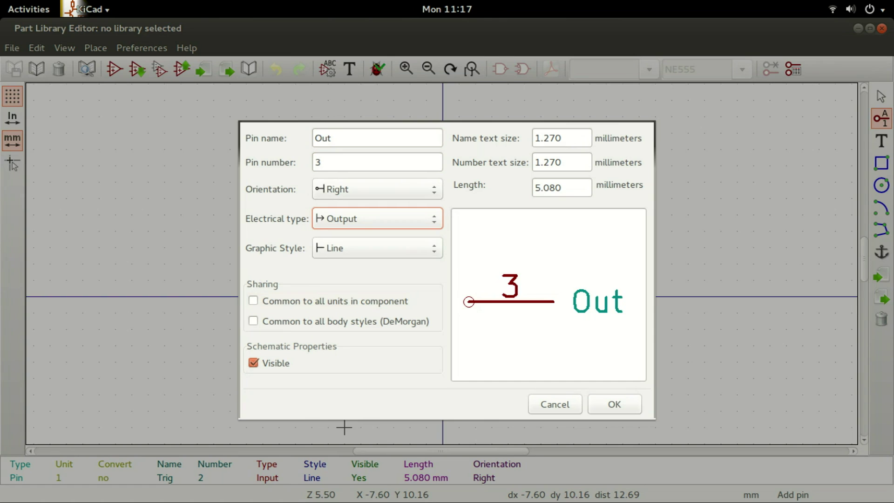
pyautogui.press('Return')
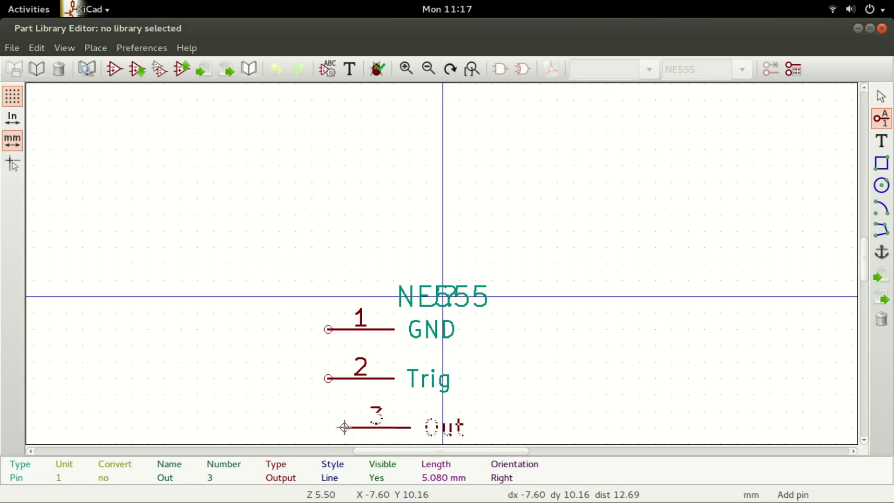
pyautogui.click(328, 427)
# Step: Add pin 4 named Reset with electrical type Input, placed below the Out pin at the same spacing and aligned with its end
pyautogui.moveTo(328, 501)
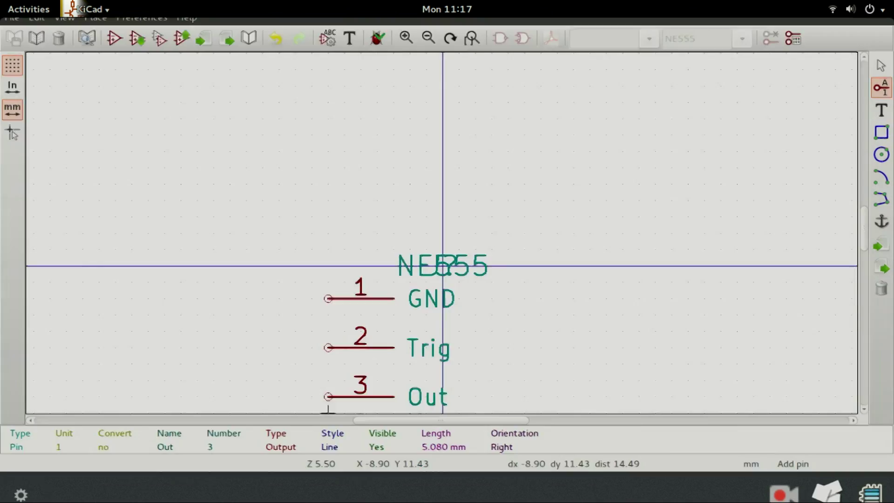
pyautogui.click(328, 409)
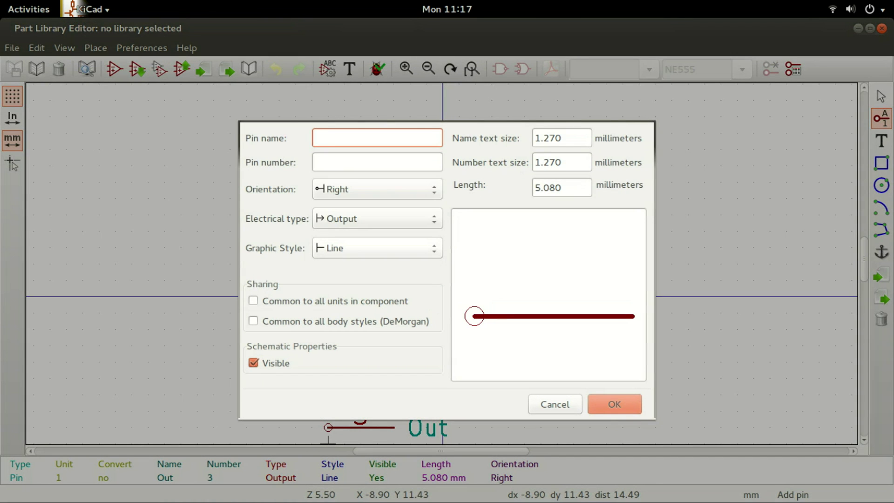
pyautogui.write('Reset')
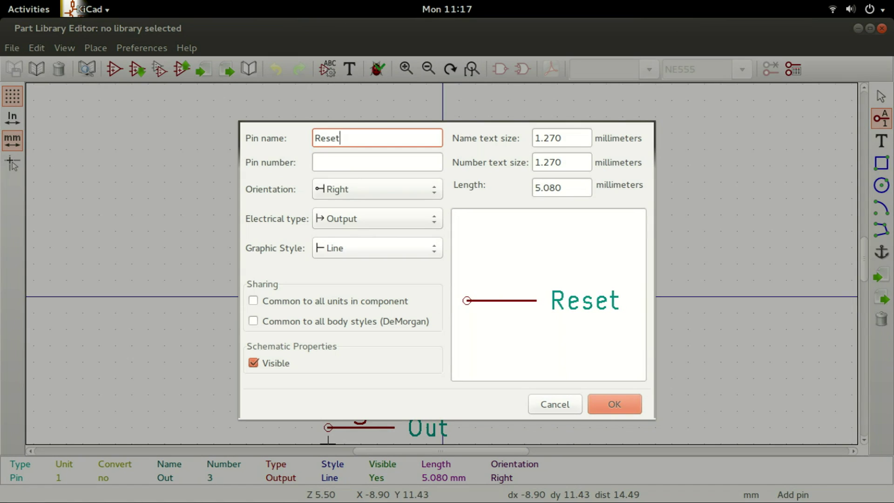
pyautogui.press('Tab')
pyautogui.write('4')
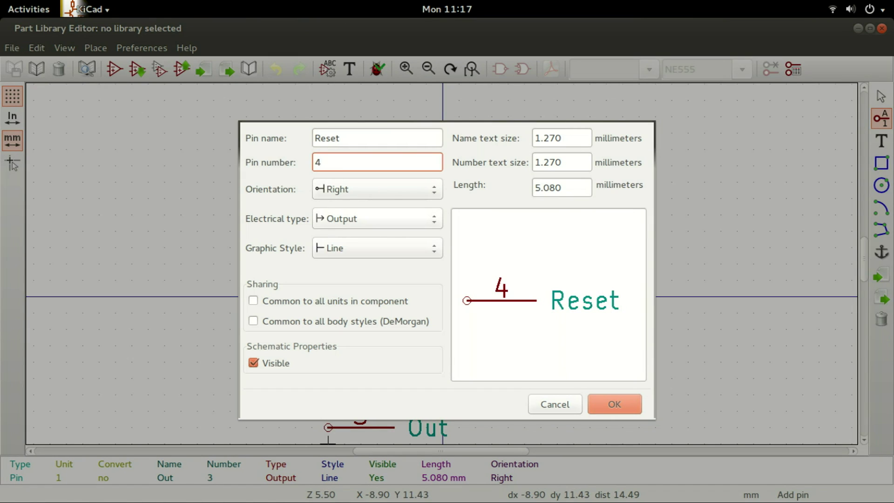
pyautogui.click(377, 219)
pyautogui.press('Up')
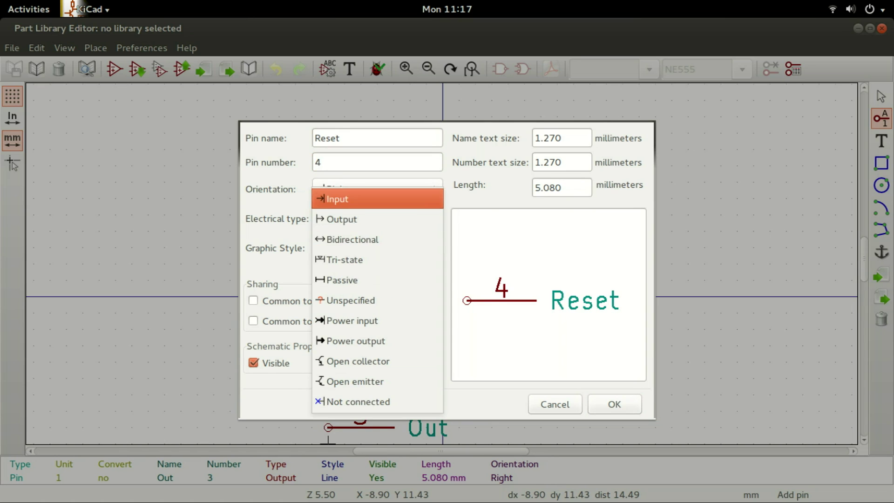
pyautogui.press('Return')
pyautogui.press('Return')
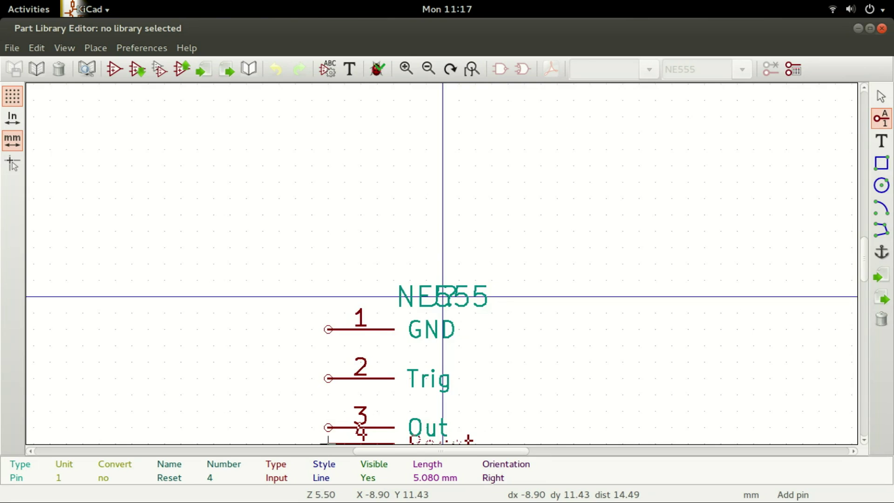
pyautogui.scroll(-1, 328, 441)
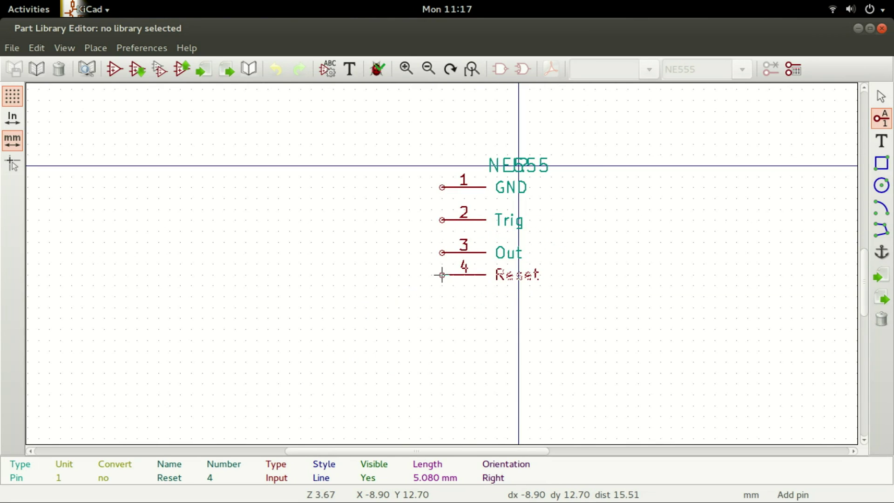
pyautogui.click(442, 285)
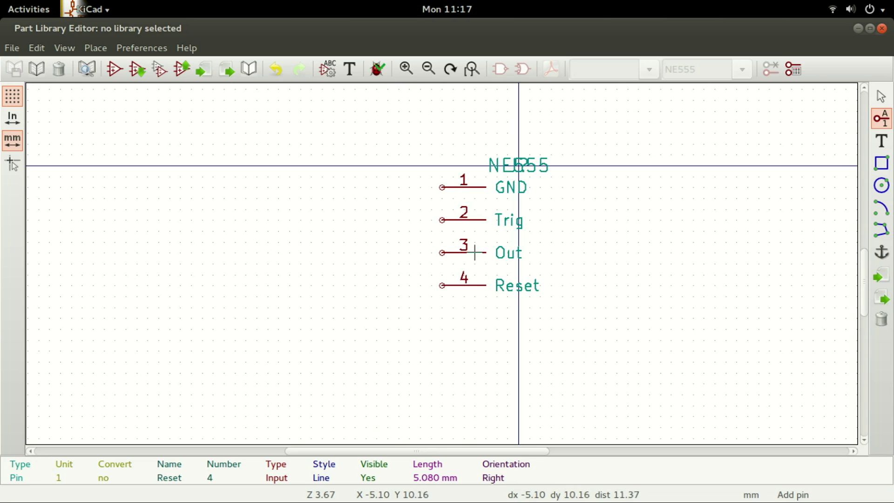
# Step: Add pin 5 named Cont with electrical type Bidirectional, placed level with the Reset pin across the vertical axis at X 11.43, Y 13.97 mm
pyautogui.click(638, 230)
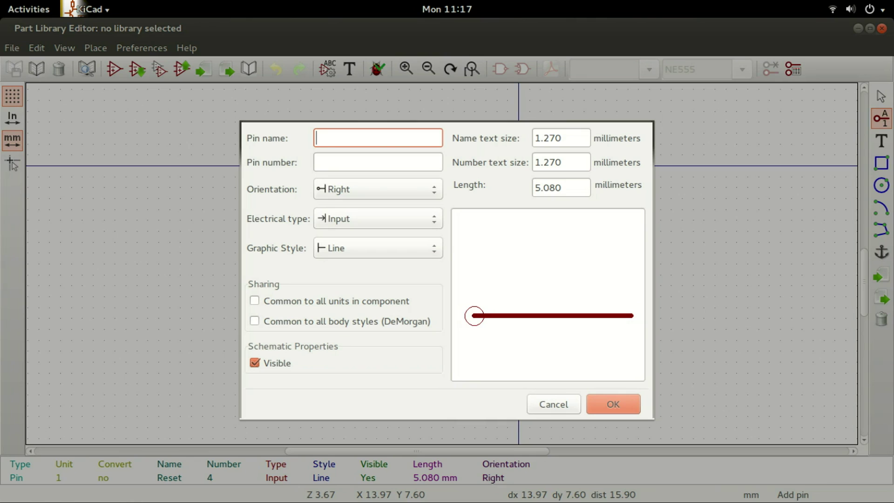
pyautogui.write('Cont')
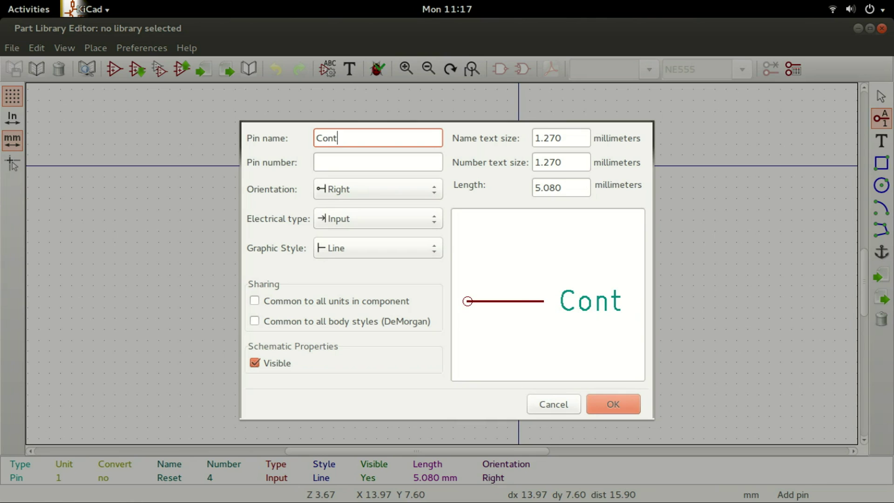
pyautogui.press('Tab')
pyautogui.write('5')
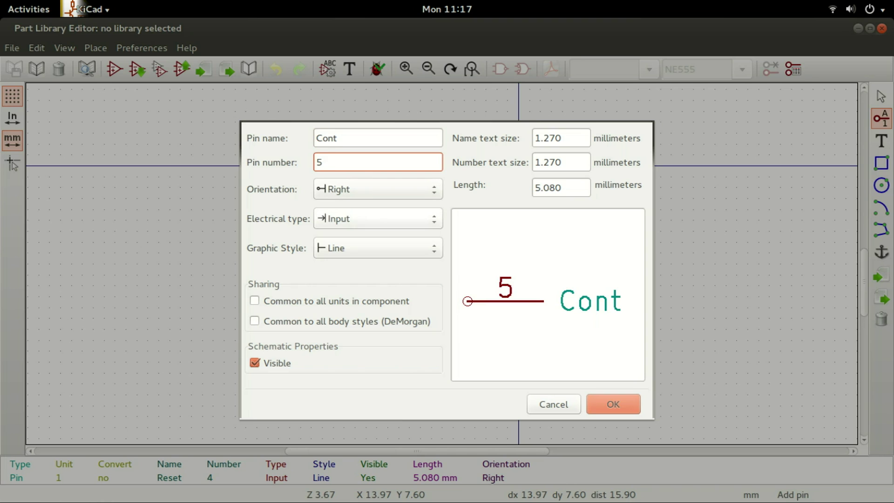
pyautogui.click(377, 219)
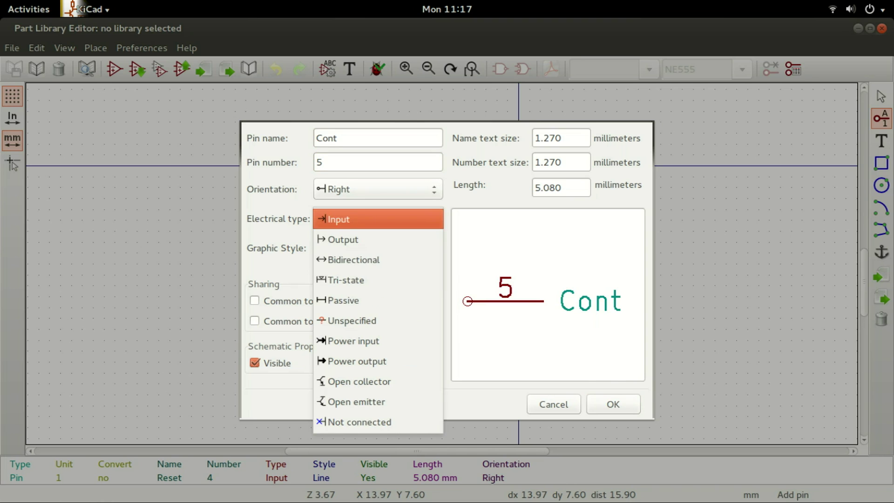
pyautogui.press('Up')
pyautogui.press('Up')
pyautogui.press('Up')
pyautogui.press('Return')
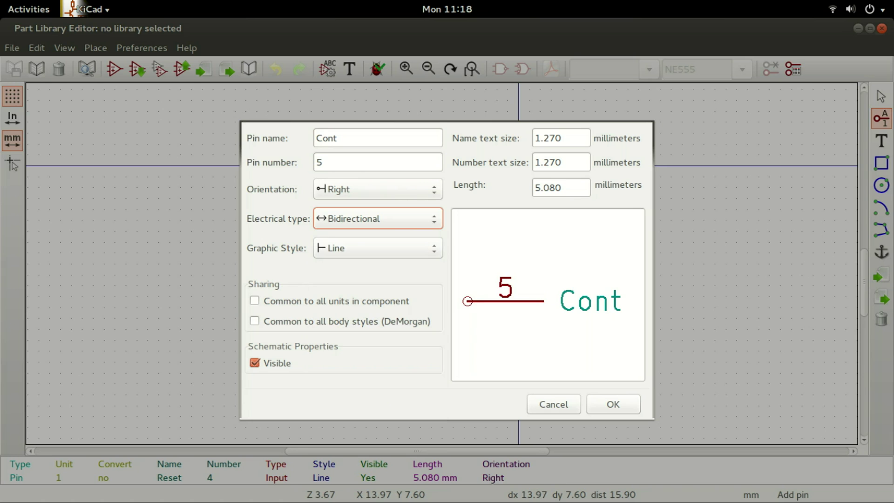
pyautogui.press('Return')
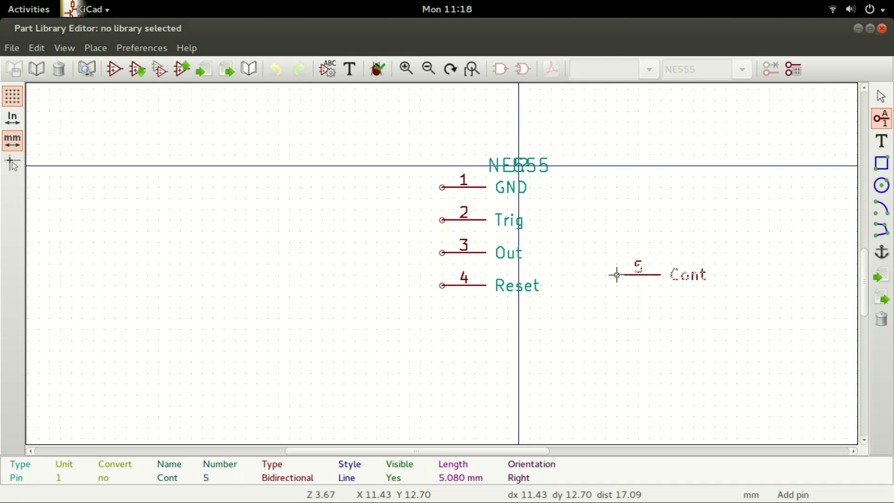
pyautogui.click(617, 285)
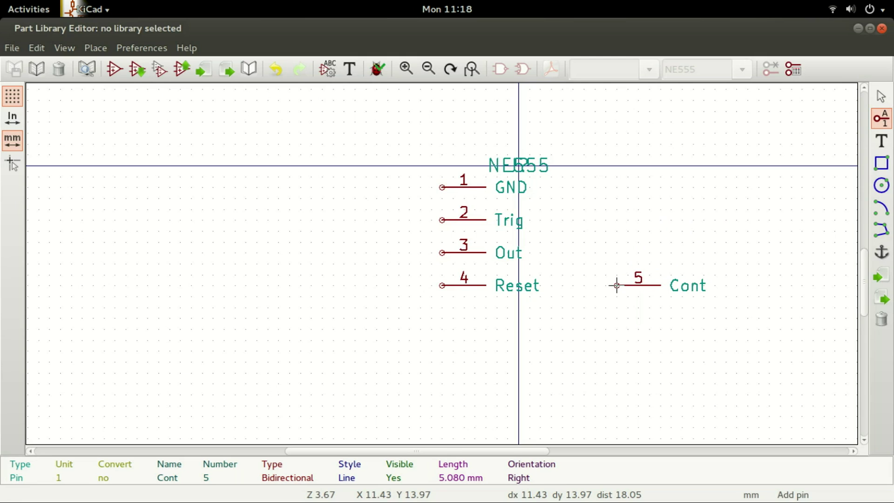
pyautogui.press('m')
pyautogui.click(617, 285)
pyautogui.press('m')
pyautogui.click(617, 285)
# Step: Set the Cont pin's orientation to Left
pyautogui.press('e')
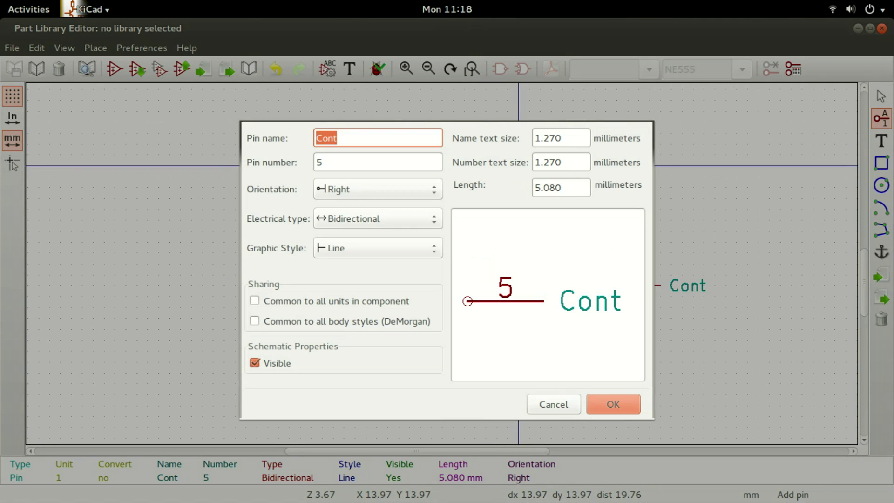
pyautogui.click(377, 189)
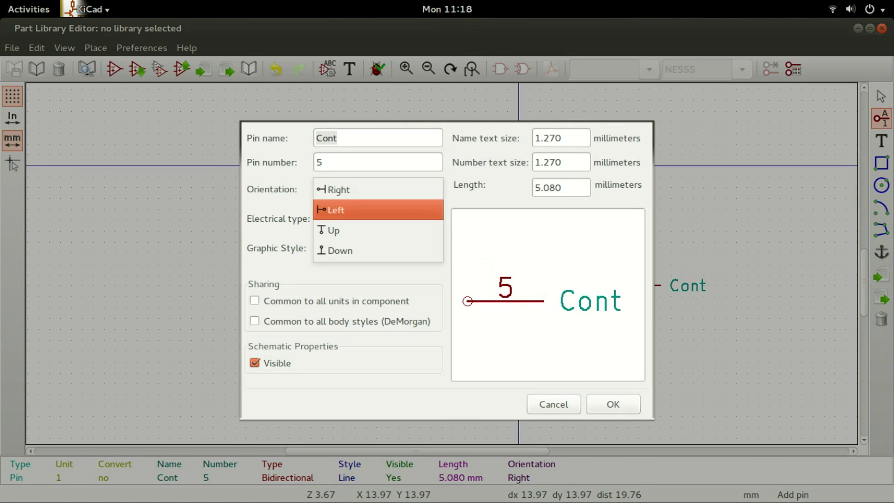
pyautogui.press('Return')
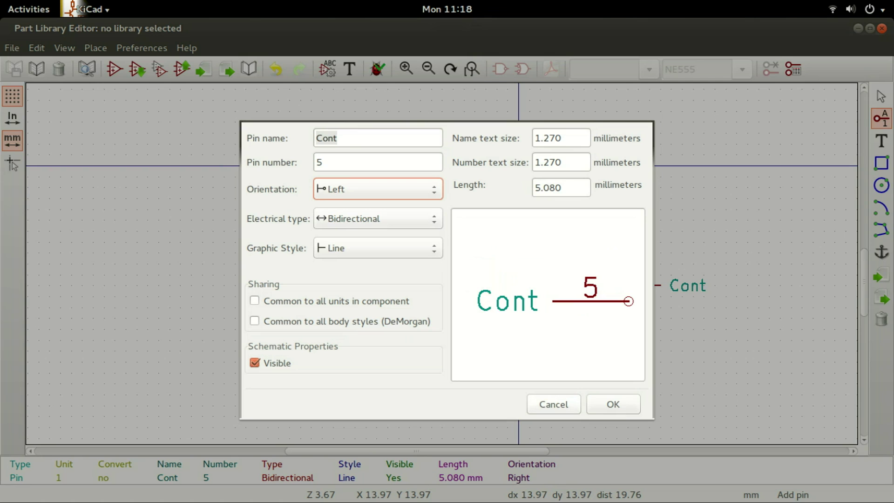
pyautogui.press('Return')
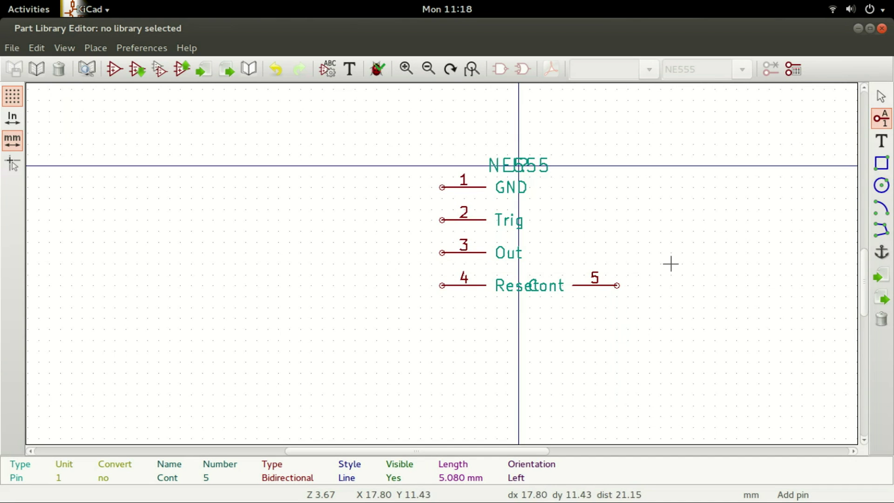
# Step: Add pin 6 named Thres with electrical type Input, placed above the Cont pin at X 11.43, Y 10.16 mm, level with the Out pin
pyautogui.click(573, 252)
pyautogui.write('Thres')
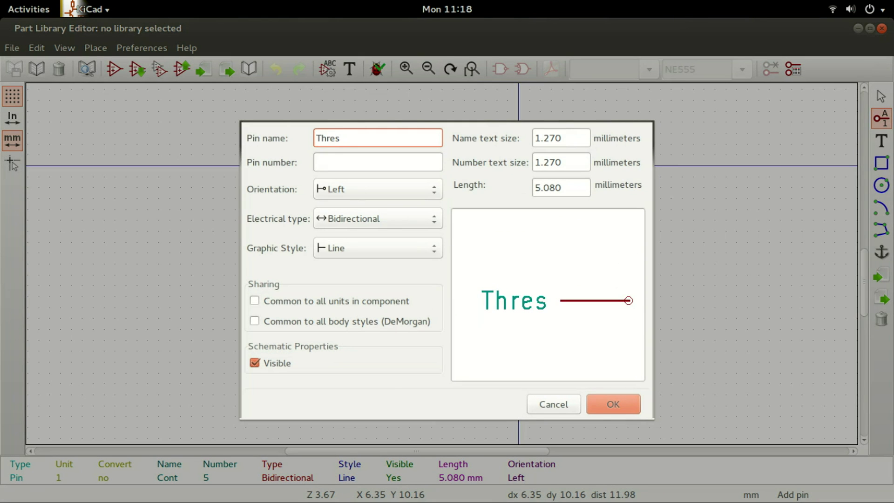
pyautogui.press('Tab')
pyautogui.write('6')
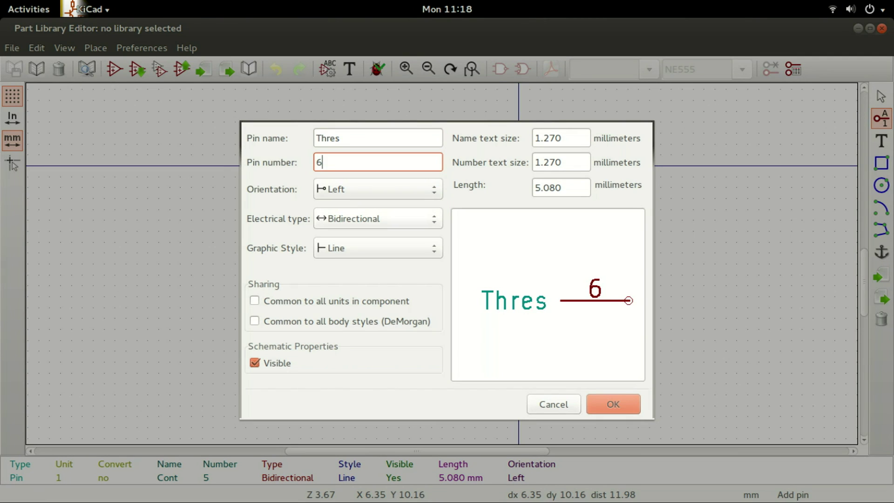
pyautogui.click(378, 219)
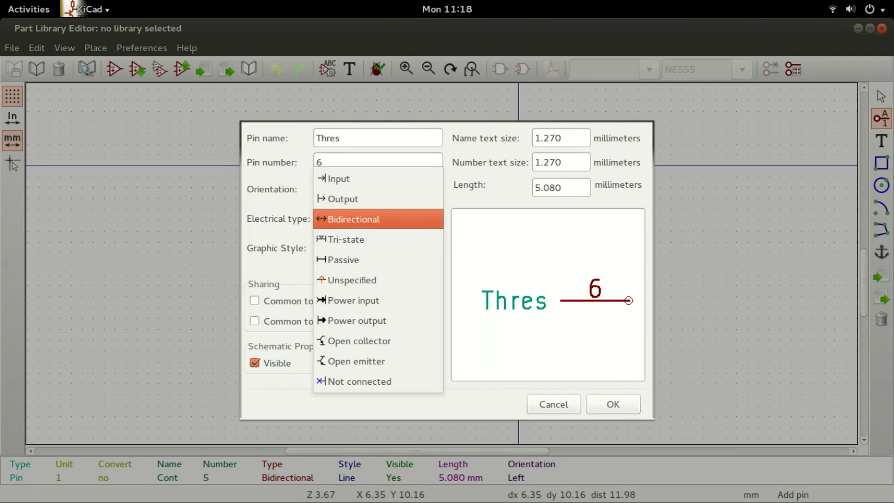
pyautogui.press('Up')
pyautogui.press('Return')
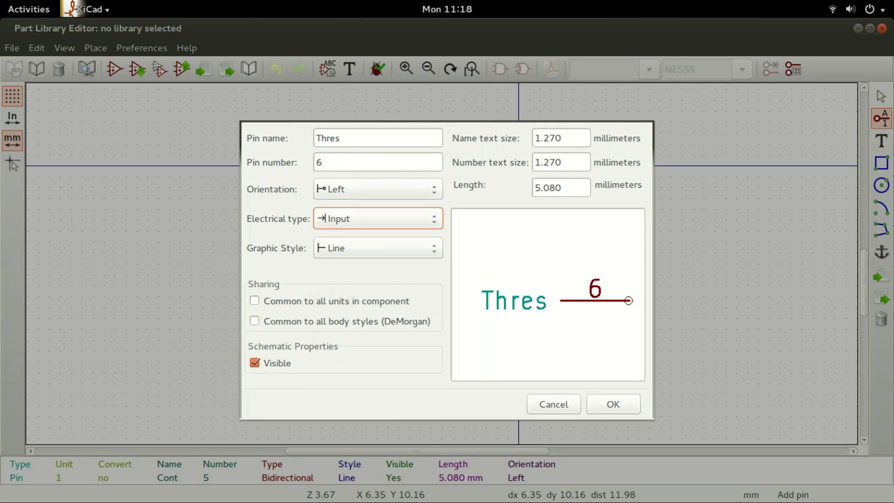
pyautogui.press('Return')
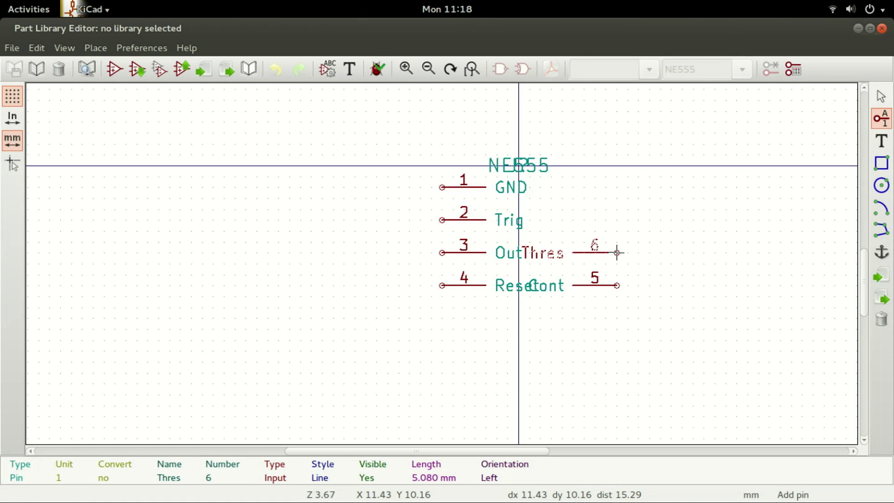
pyautogui.click(617, 252)
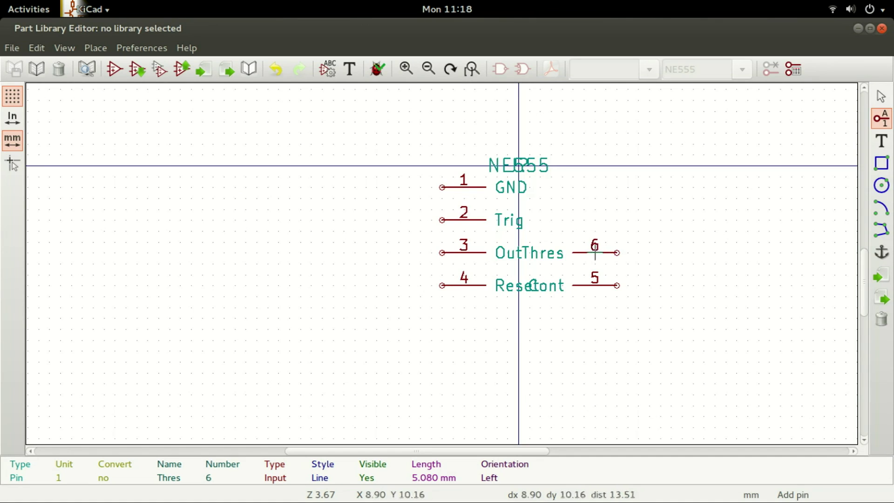
# Step: Add pin 7 named Disch with electrical type Output, placed above the Thres pin at X 11.43, Y 6.35 mm, level with the Trig pin
pyautogui.click(605, 208)
pyautogui.write('Disch')
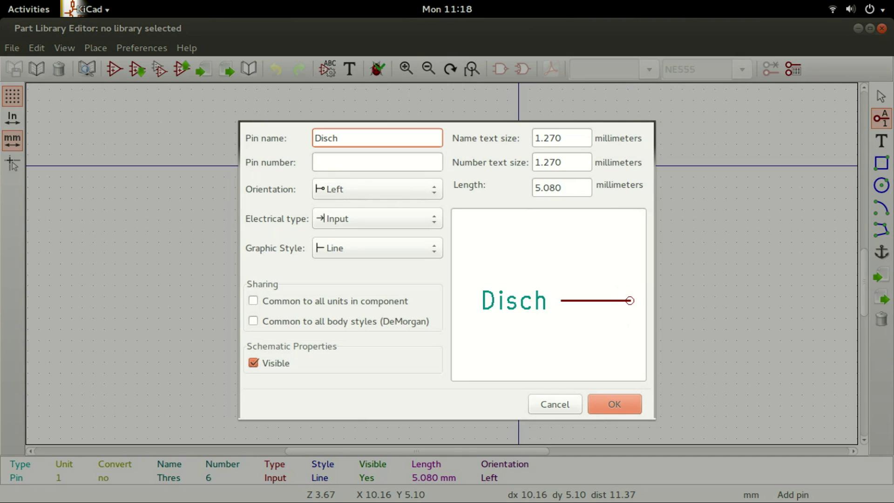
pyautogui.press('Tab')
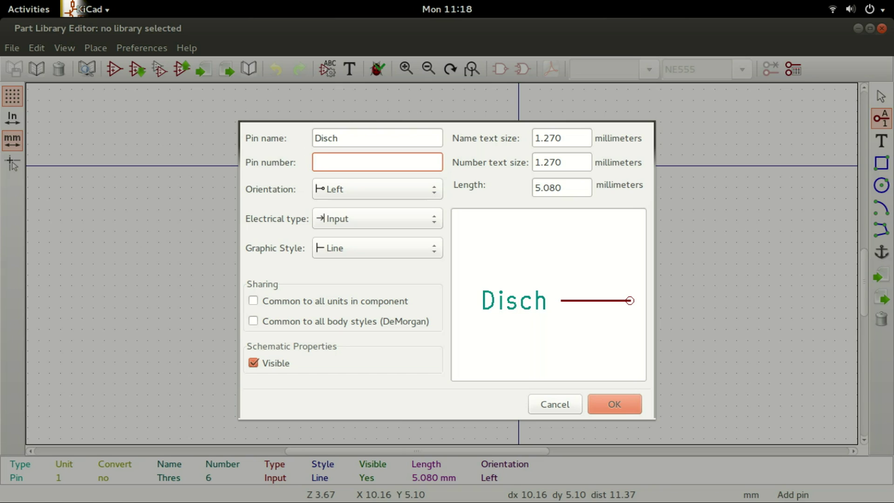
pyautogui.write('7')
pyautogui.click(377, 219)
pyautogui.press('Return')
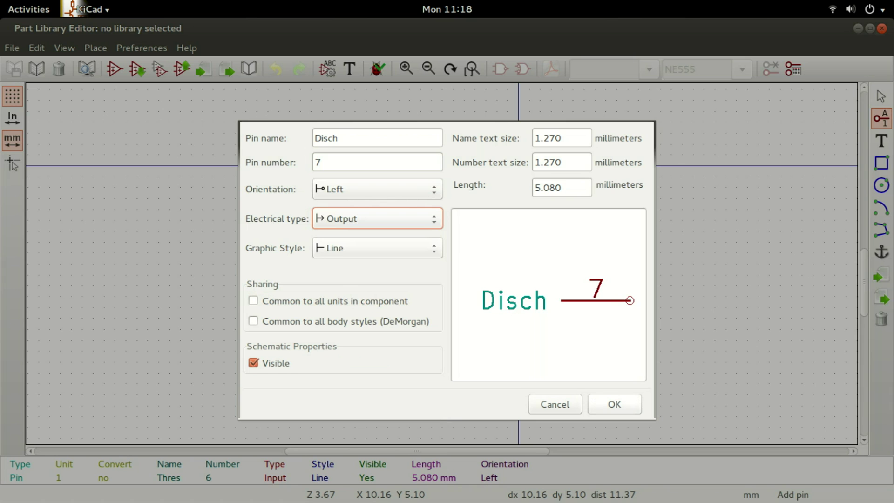
pyautogui.press('Return')
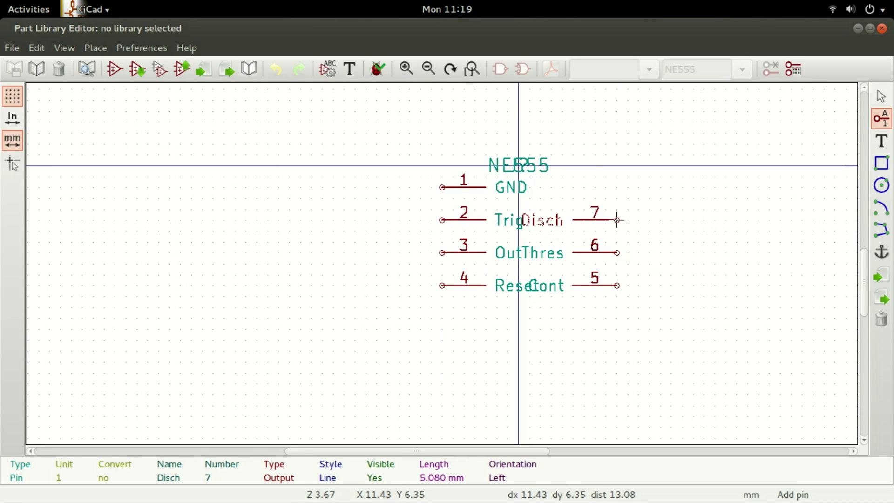
pyautogui.click(617, 220)
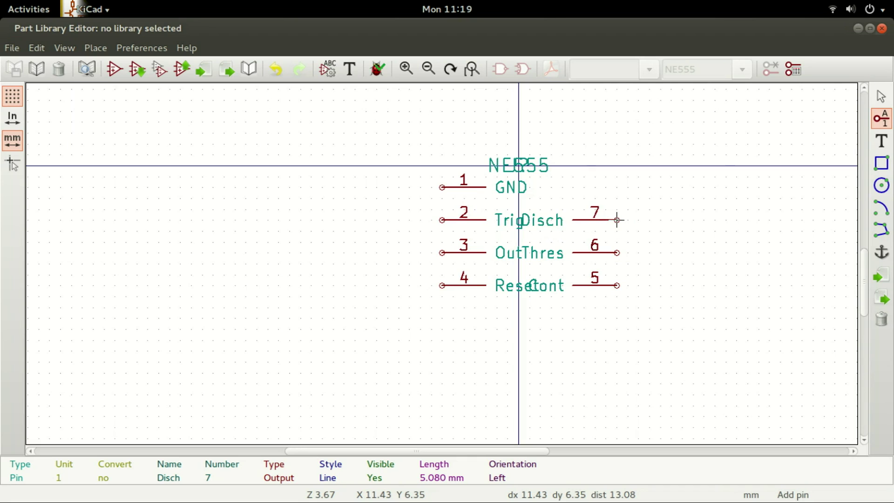
# Step: Add pin 8 named Vcc with electrical type Power output, placed above the Disch pin at X 11.43, Y 2.54 mm, level with the GND pin
pyautogui.click(595, 187)
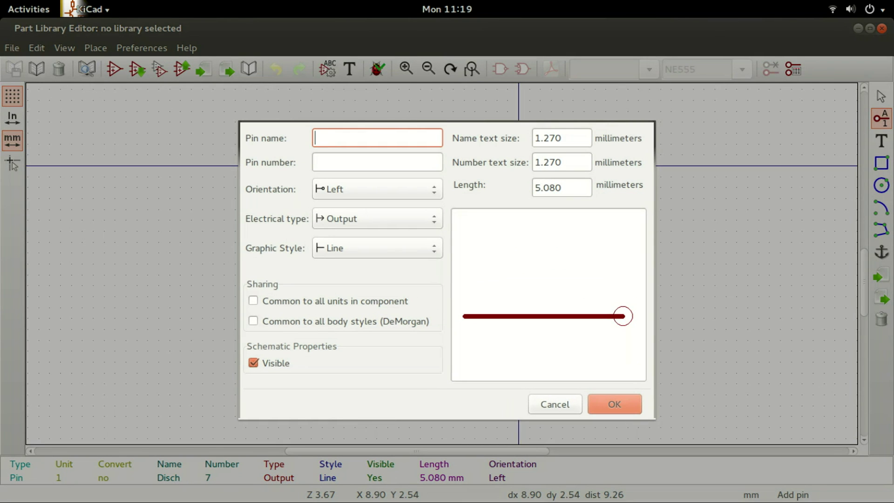
pyautogui.write('Vcc')
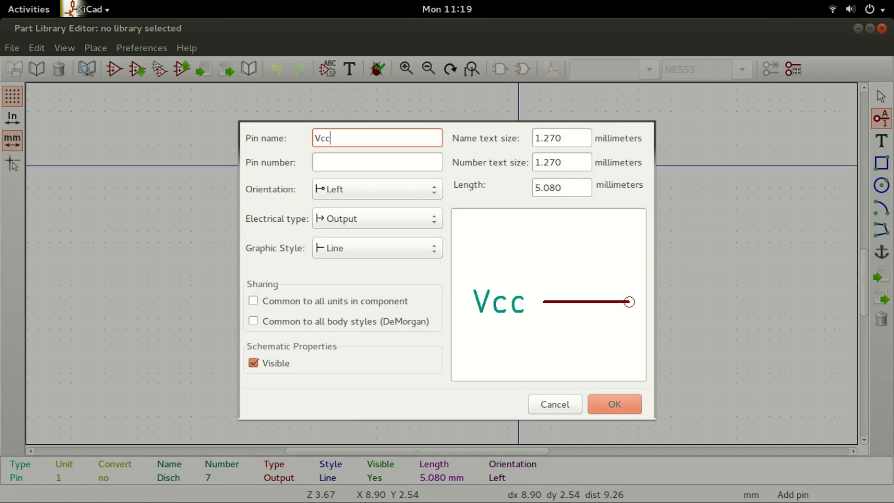
pyautogui.press('Tab')
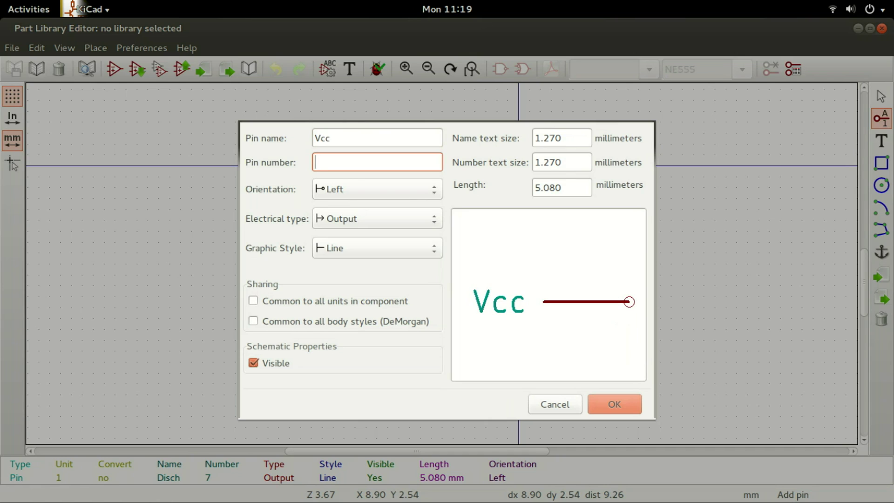
pyautogui.write('8')
pyautogui.click(377, 218)
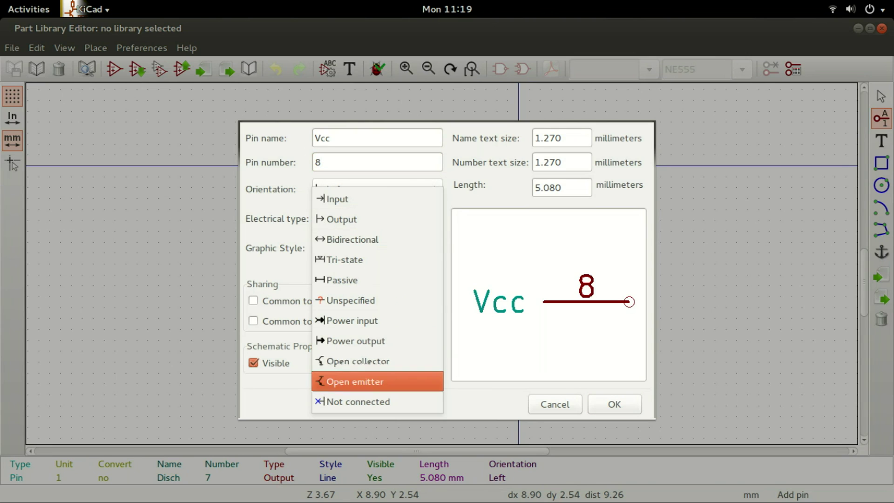
pyautogui.press('Up')
pyautogui.press('Up')
pyautogui.press('Return')
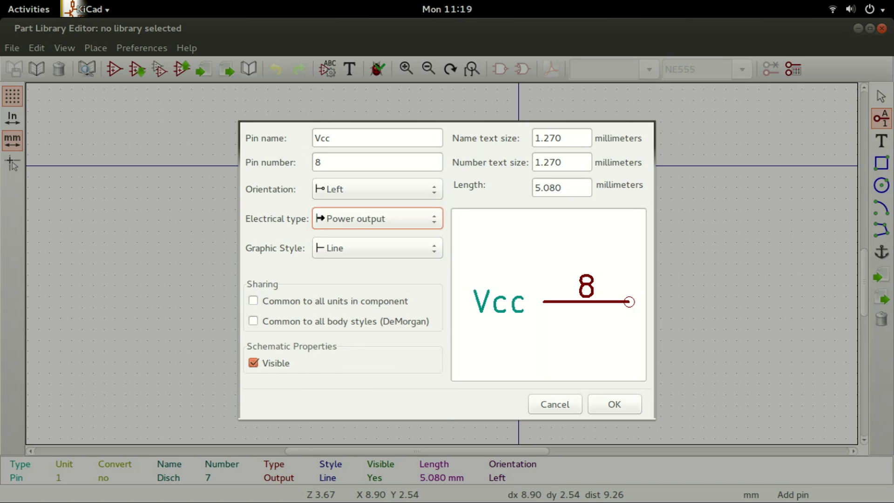
pyautogui.press('Return')
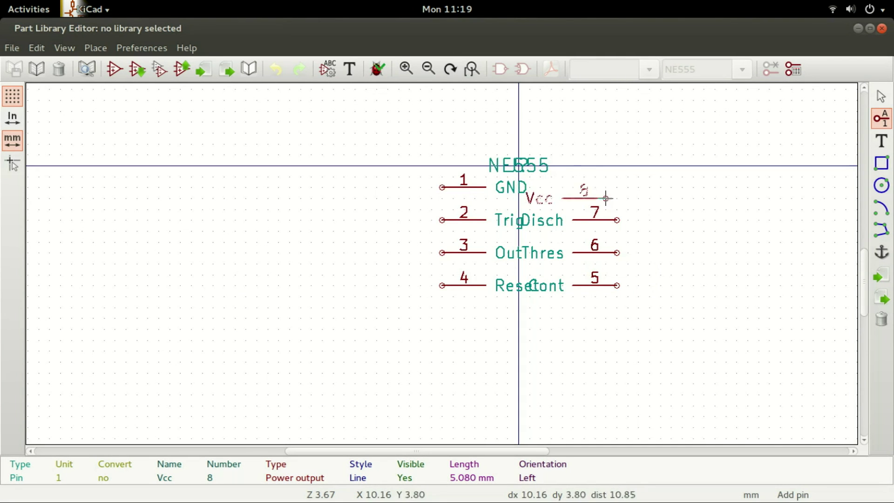
pyautogui.click(617, 187)
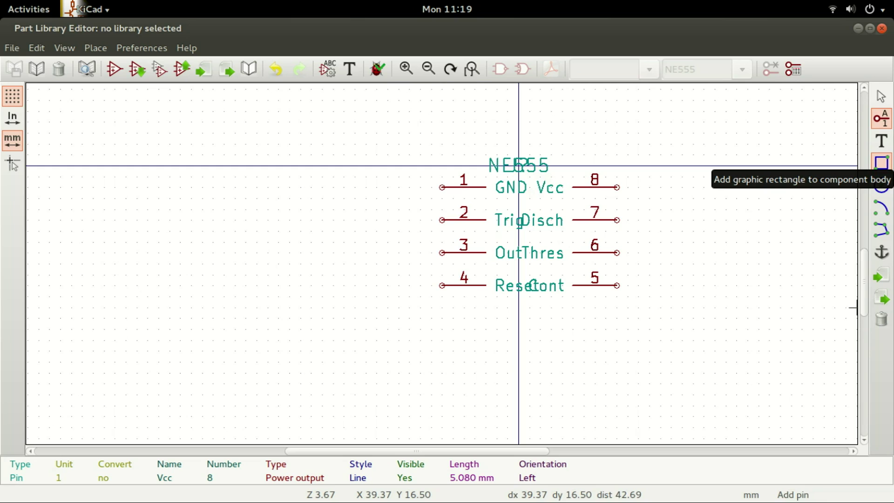
# Step: Draw the component body rectangle between the two pin columns, from about X -3.80, Y 1.27 to X 6.35, Y 15.24 mm
pyautogui.click(882, 163)
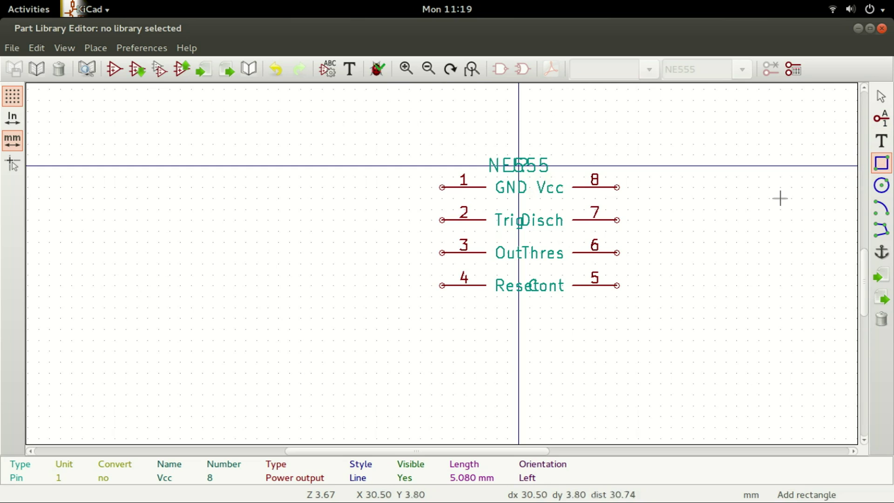
pyautogui.click(485, 176)
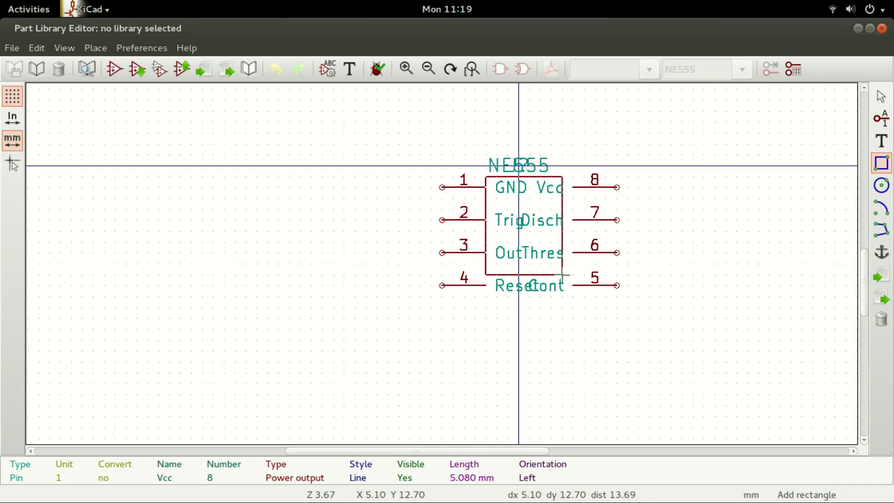
pyautogui.click(572, 296)
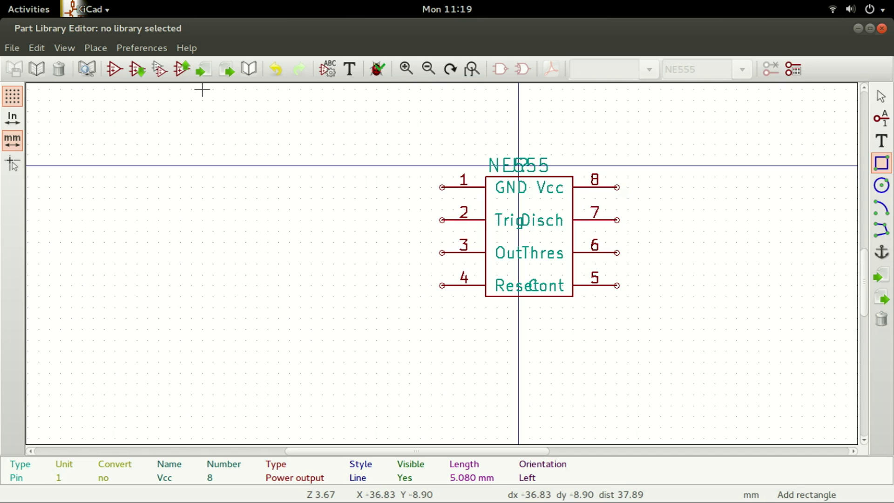
pyautogui.press('Escape')
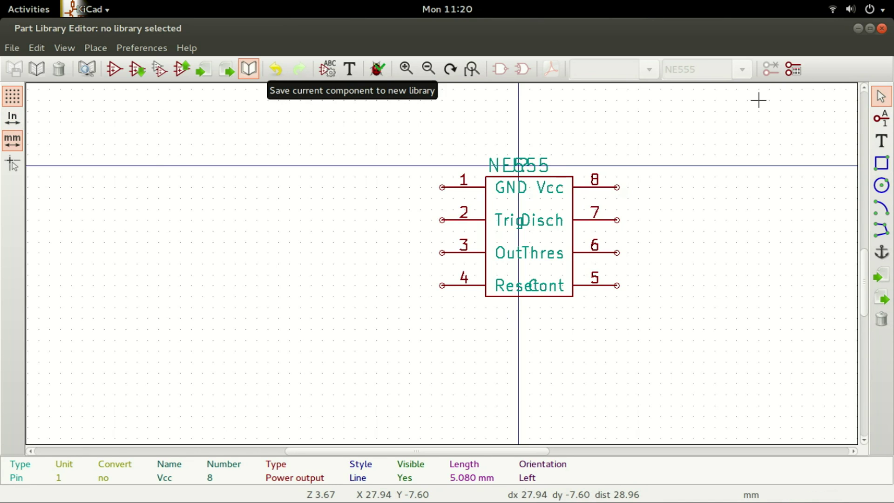
# Step: Save the current component to a new library file ne555.lib in the Documents/KiCad/Library folder
pyautogui.click(249, 69)
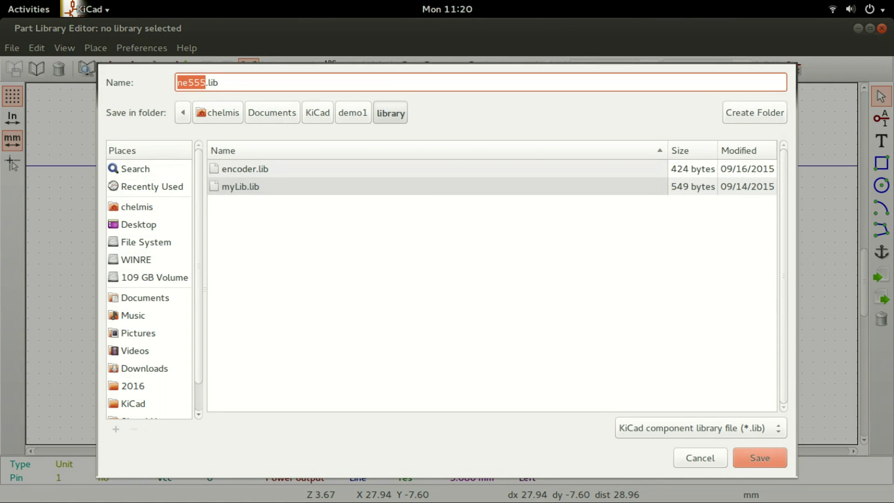
pyautogui.click(353, 113)
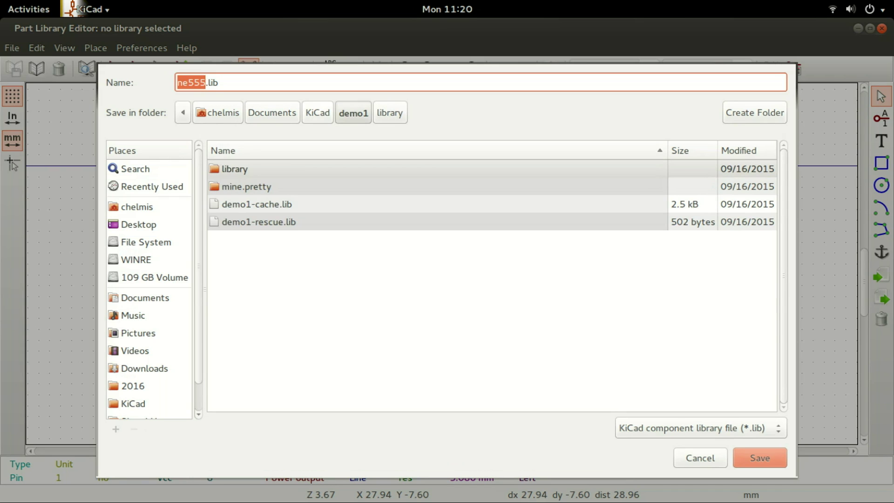
pyautogui.click(317, 112)
pyautogui.doubleClick(236, 258)
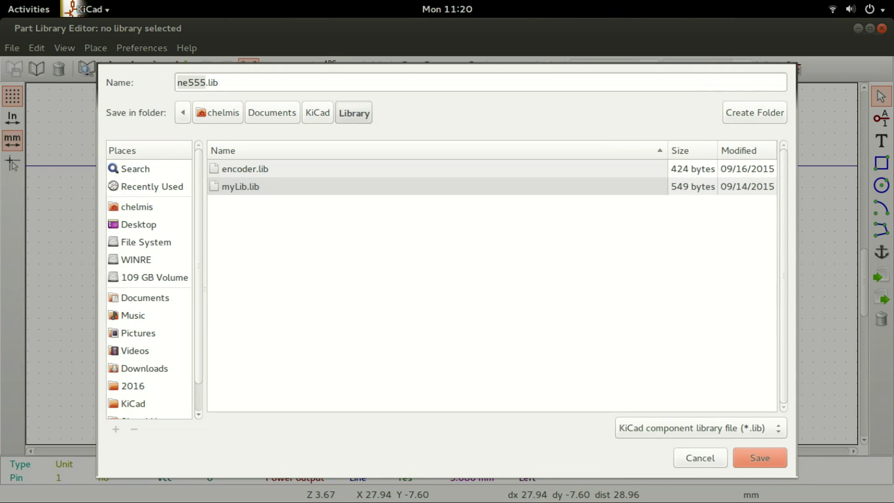
pyautogui.click(219, 82)
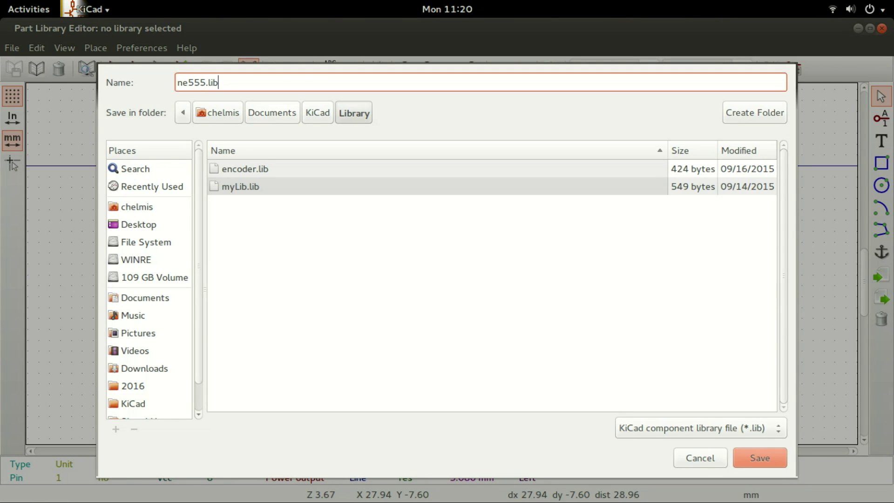
pyautogui.press('Return')
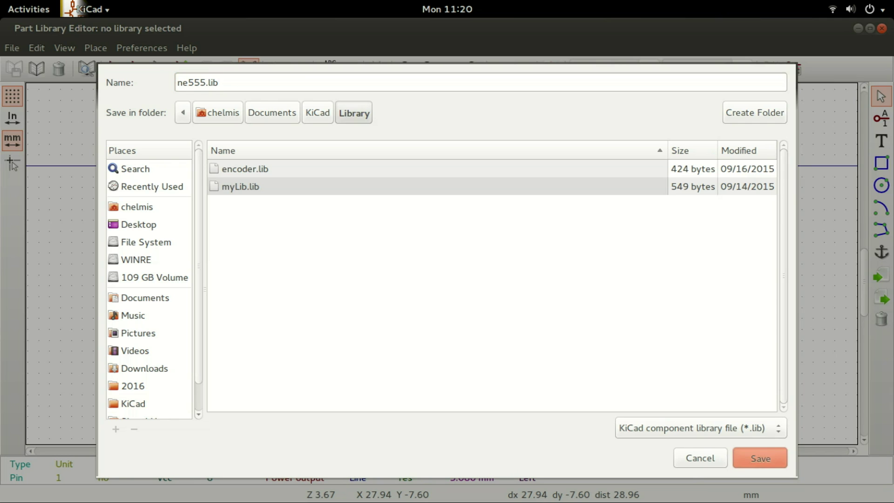
pyautogui.press('Return')
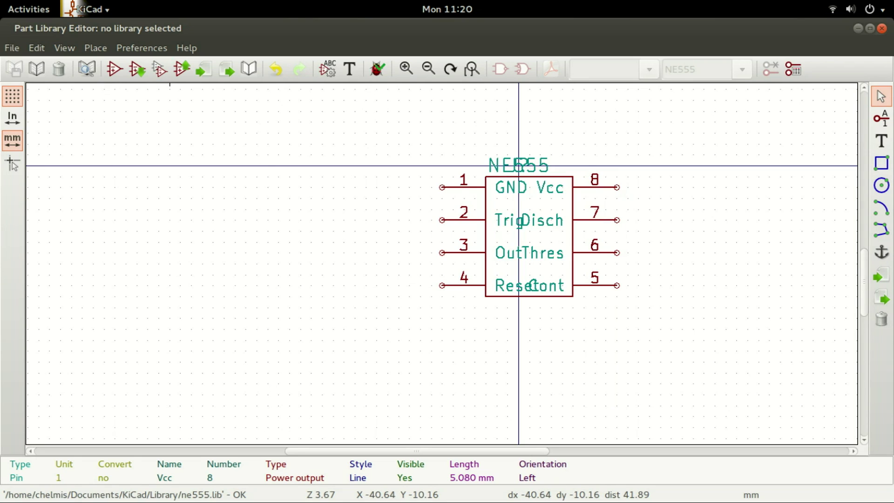
# Step: Add the Documents/KiCad/Library folder to the user defined library search paths as a relative path
pyautogui.click(141, 48)
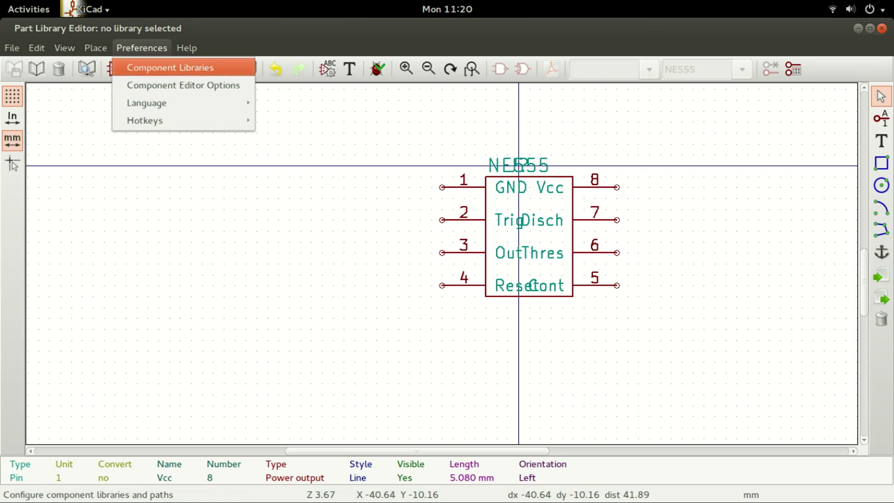
pyautogui.click(170, 68)
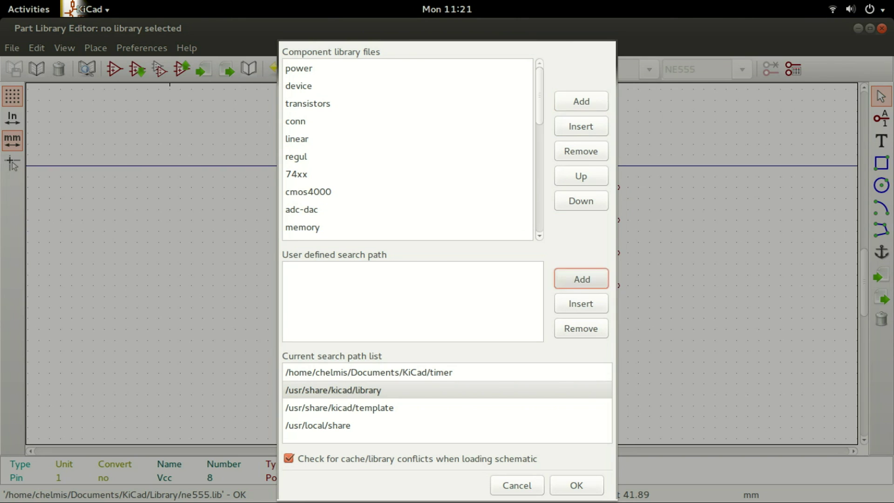
pyautogui.click(581, 279)
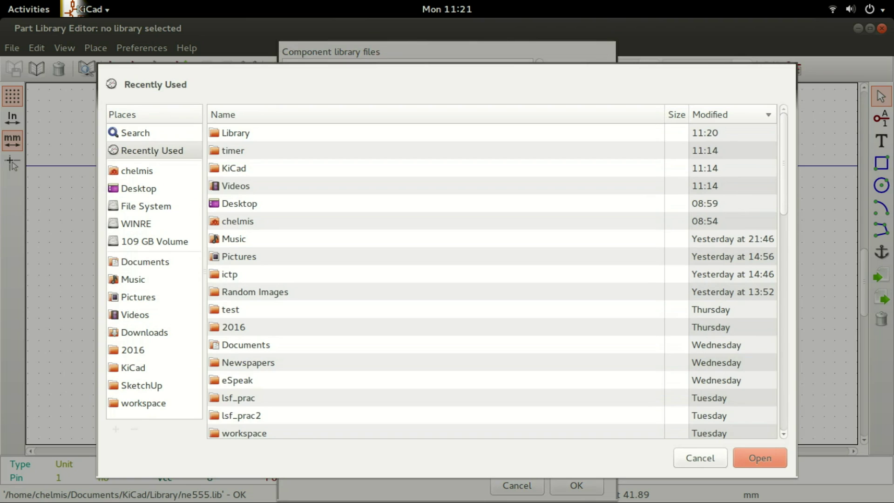
pyautogui.click(145, 261)
pyautogui.doubleClick(234, 238)
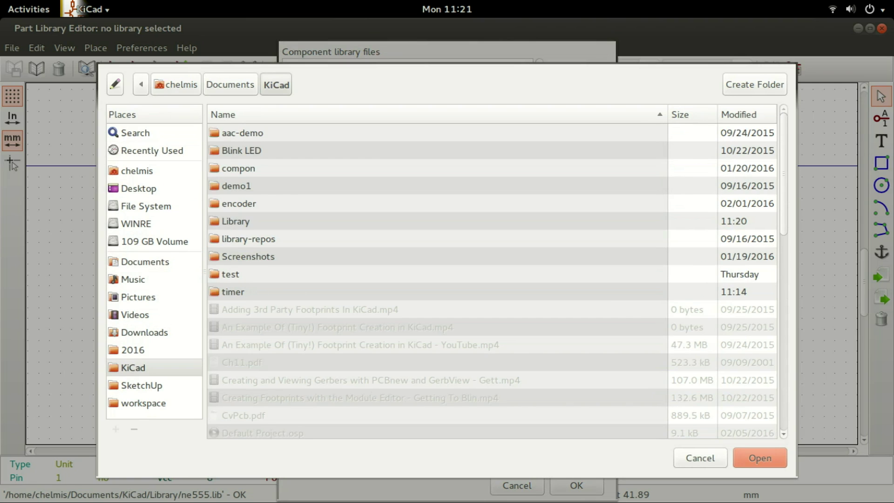
pyautogui.doubleClick(236, 222)
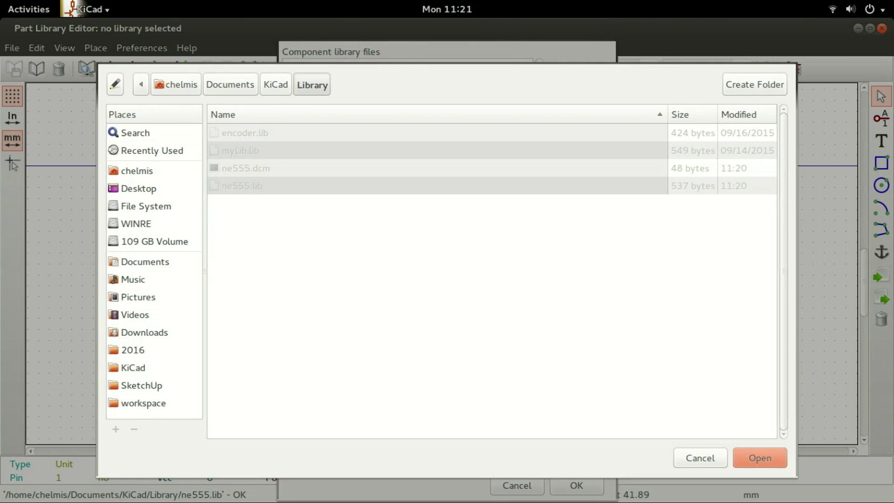
pyautogui.click(760, 458)
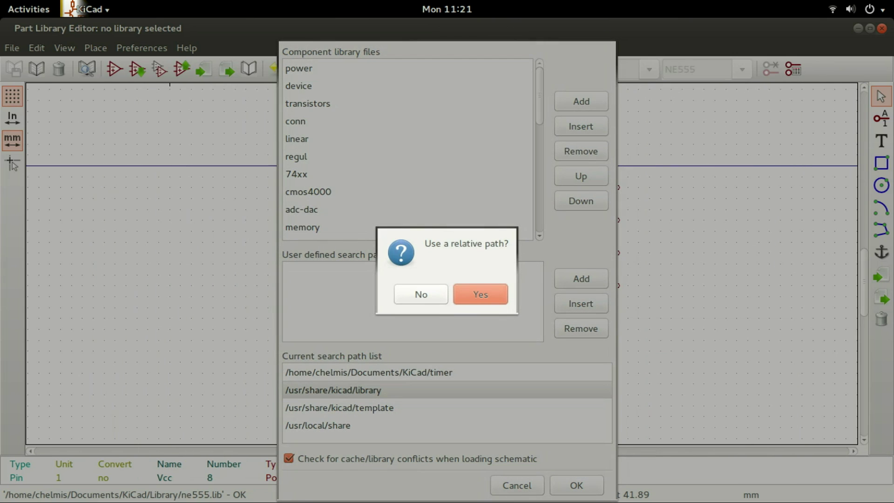
pyautogui.press('Return')
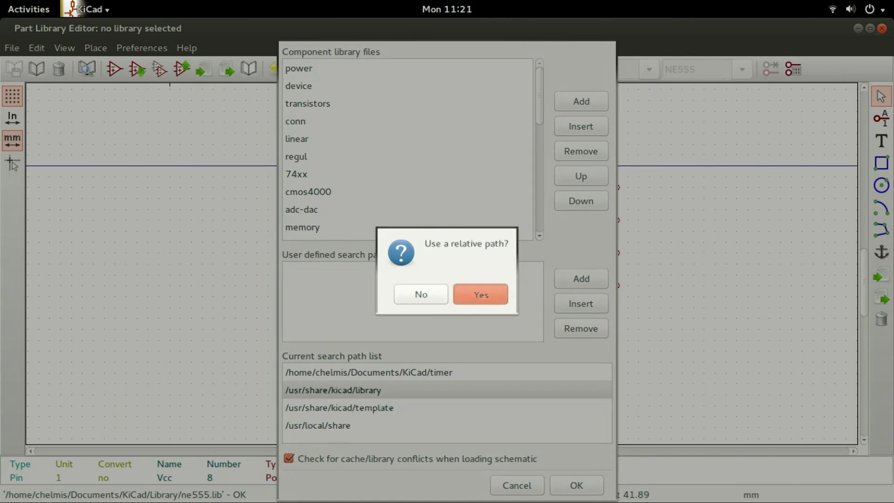
# Step: Add ne555.lib from the Documents/KiCad/Library folder to the component library files and apply the library settings
pyautogui.scroll(-15, 408, 149)
pyautogui.click(581, 102)
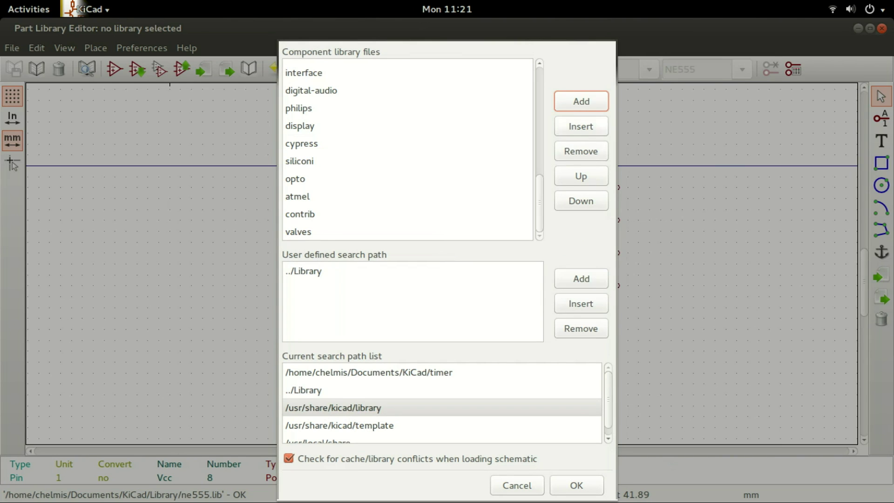
pyautogui.click(581, 102)
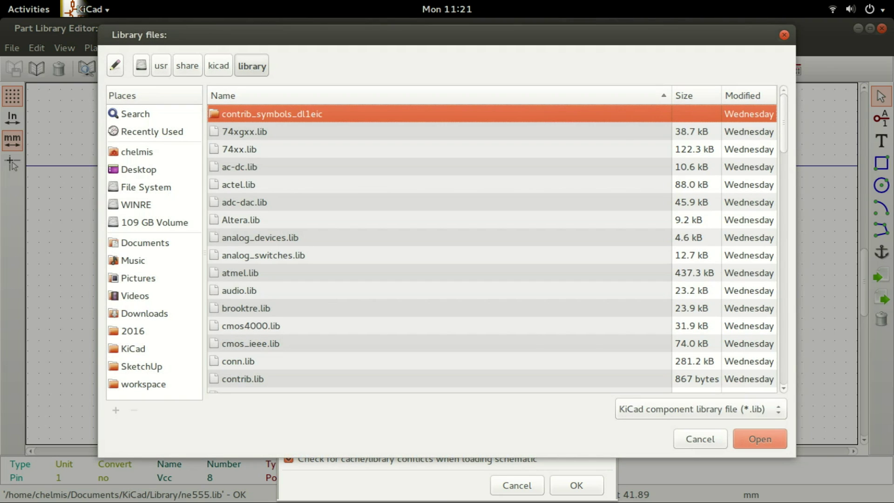
pyautogui.click(145, 243)
pyautogui.click(133, 349)
pyautogui.doubleClick(235, 202)
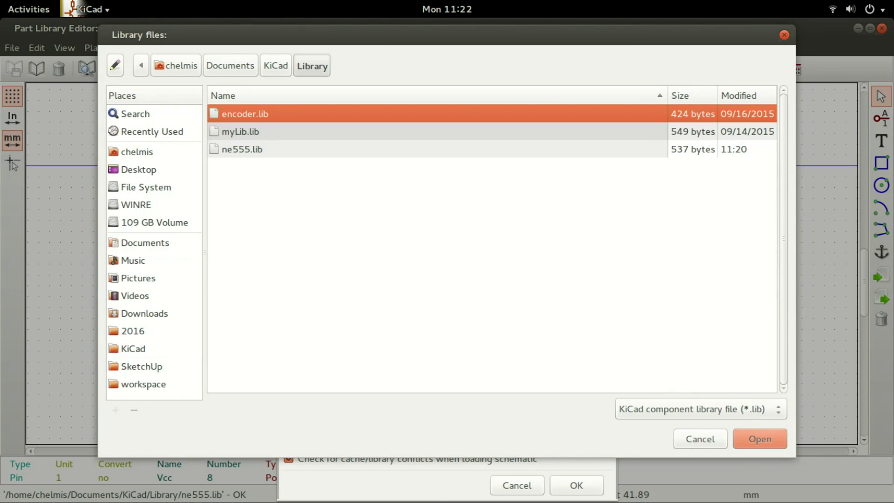
pyautogui.click(242, 150)
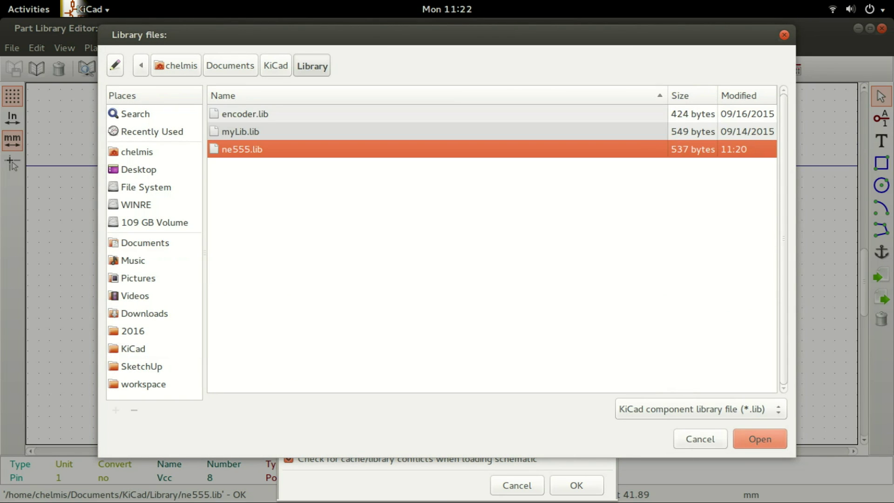
pyautogui.click(760, 439)
pyautogui.press('Return')
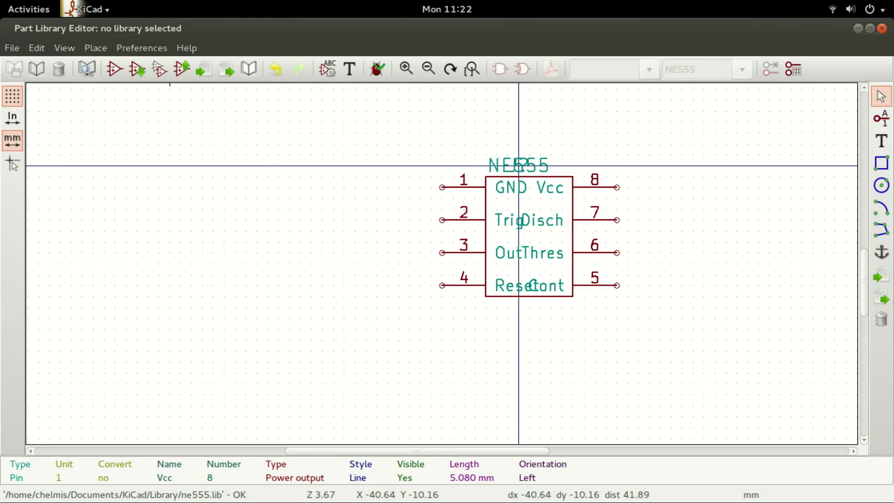
# Step: Select ne555 as the current library and update the existing NE555 part in it
pyautogui.click(37, 69)
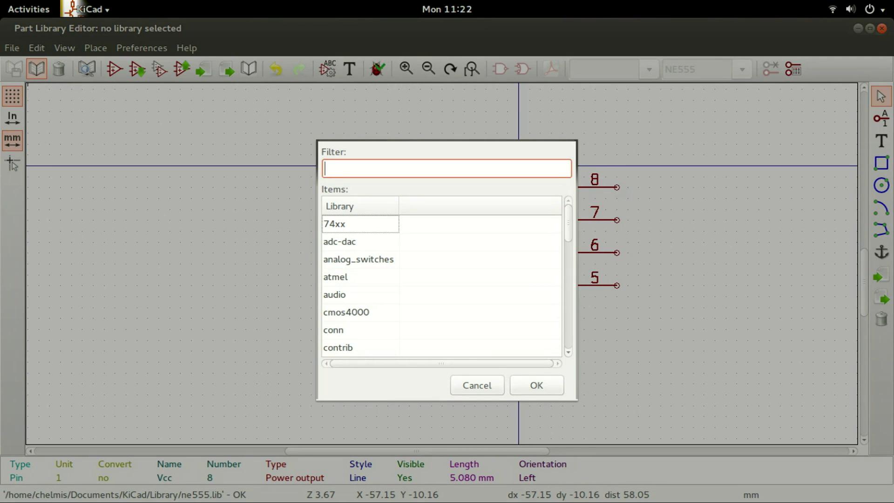
pyautogui.write('5')
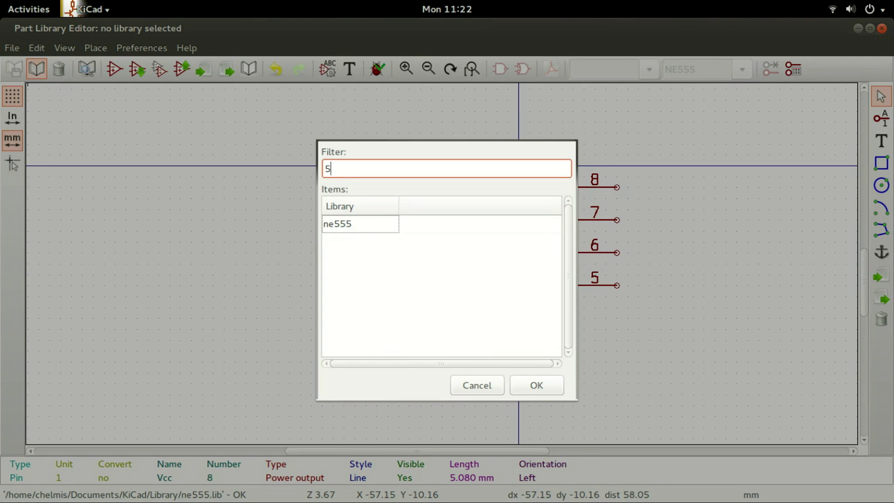
pyautogui.click(360, 224)
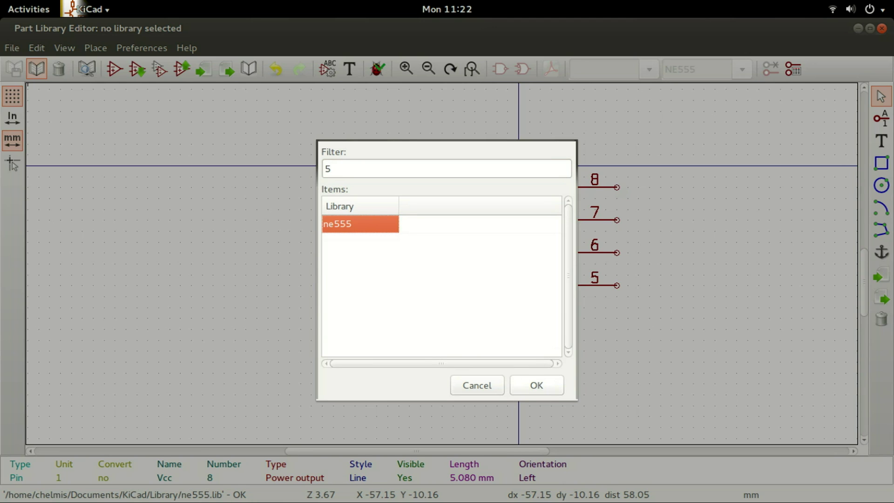
pyautogui.press('Return')
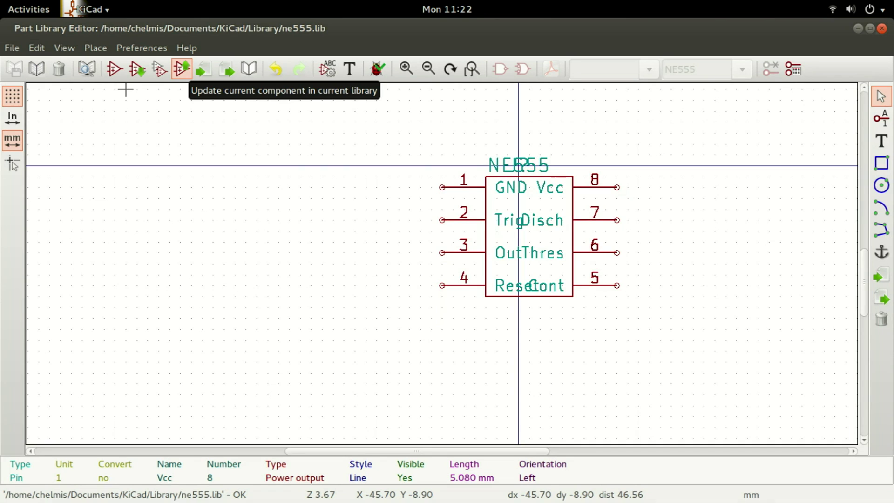
pyautogui.click(181, 69)
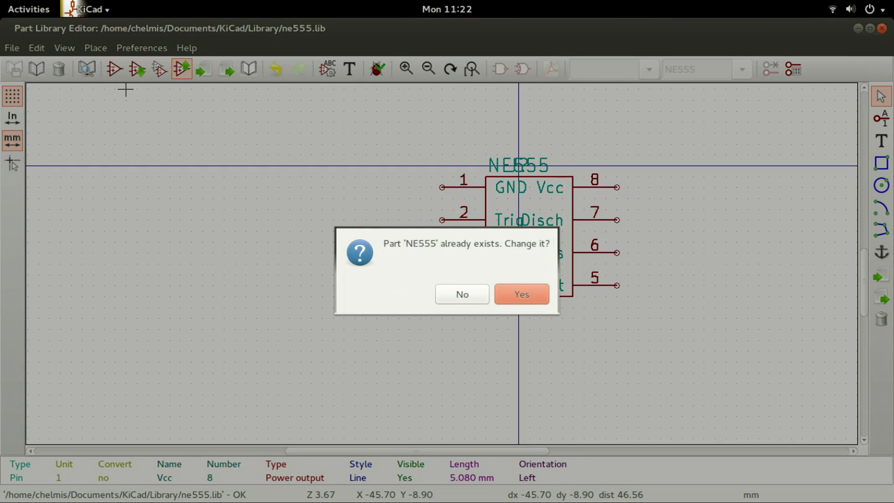
pyautogui.press('Return')
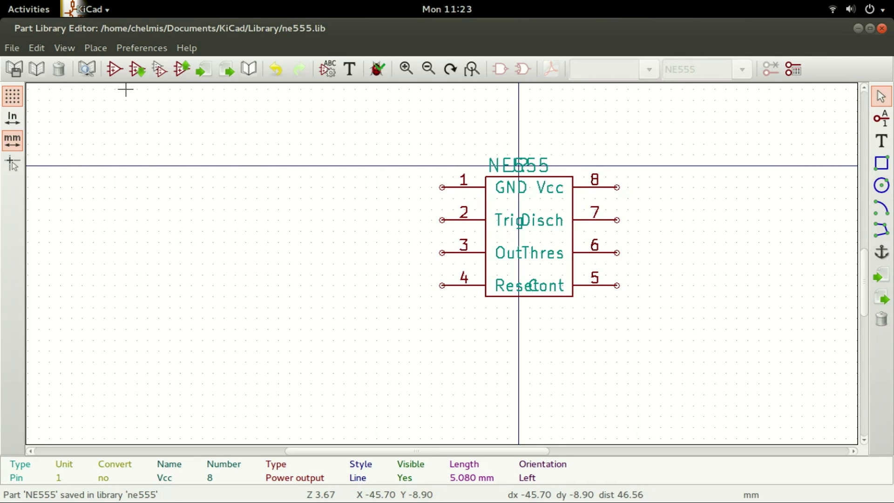
# Step: Save the modified ne555 library to its ne555.lib file and close the Part Library Editor
pyautogui.click(881, 28)
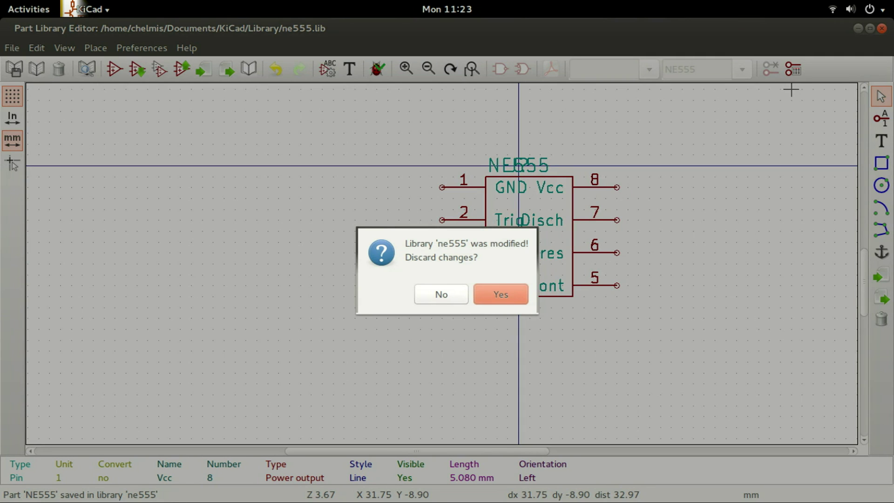
pyautogui.press('Return')
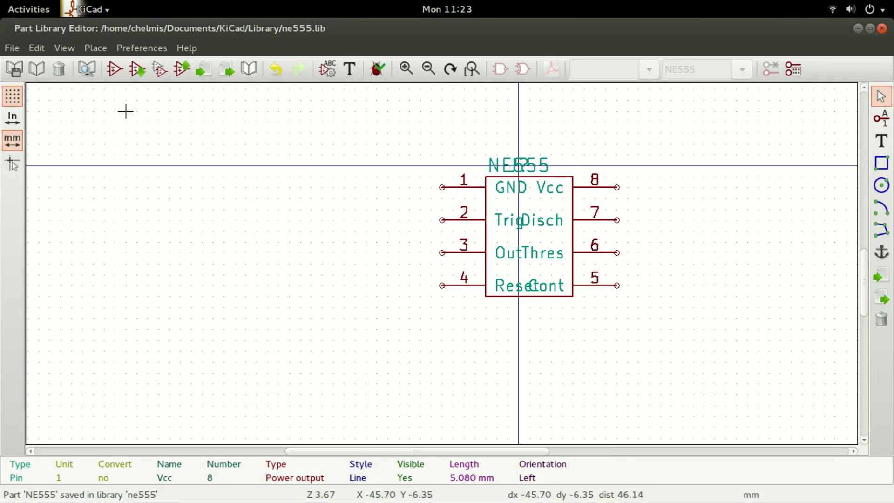
pyautogui.click(11, 47)
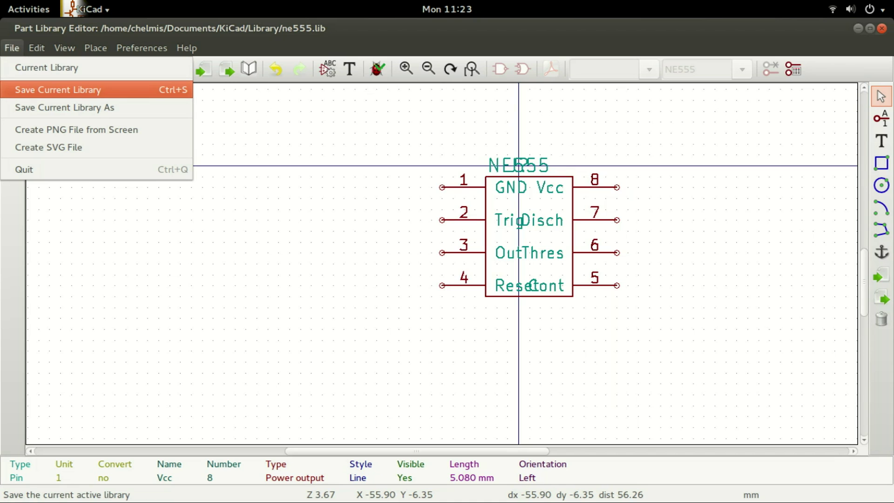
pyautogui.click(42, 90)
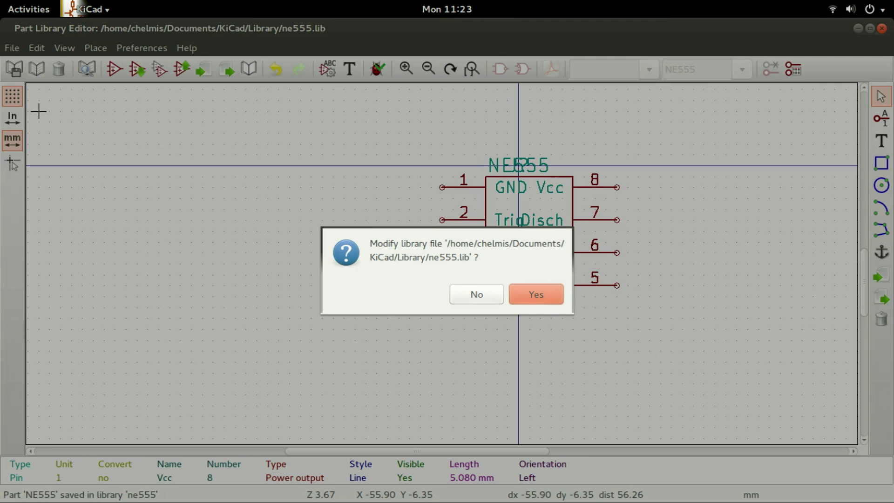
pyautogui.press('Return')
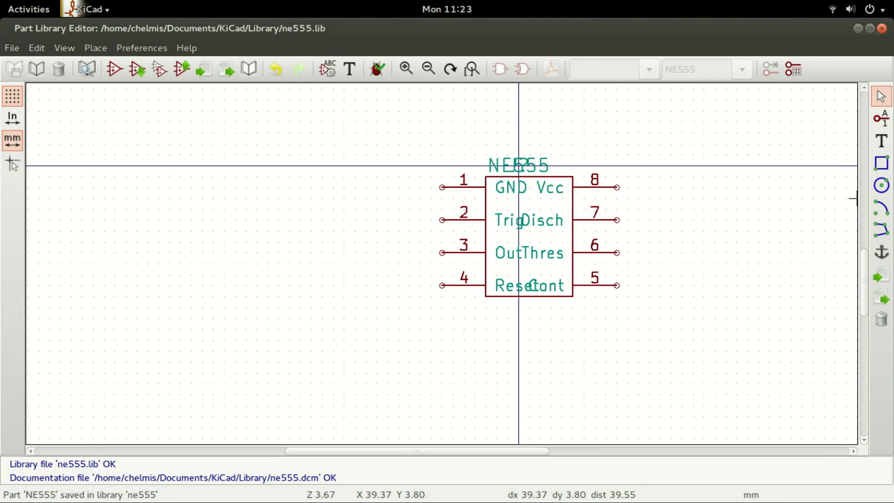
pyautogui.click(881, 28)
# Step: Find the NE555 component of the ne555 library with the filter 555 and place it slightly above the centre of the schematic sheet
pyautogui.click(882, 139)
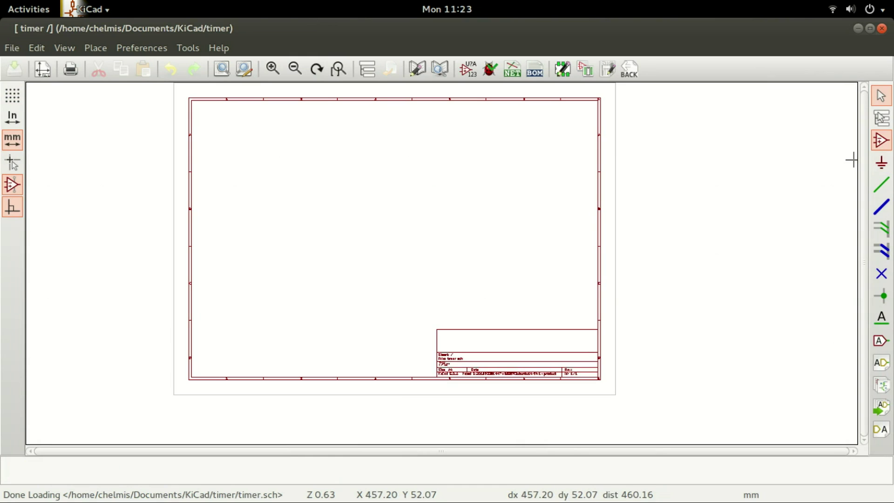
pyautogui.click(363, 200)
pyautogui.write('5')
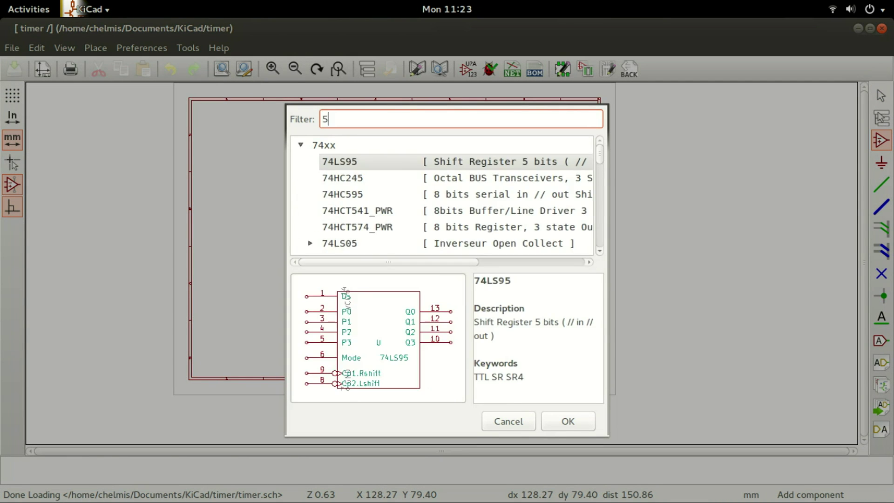
pyautogui.write('55')
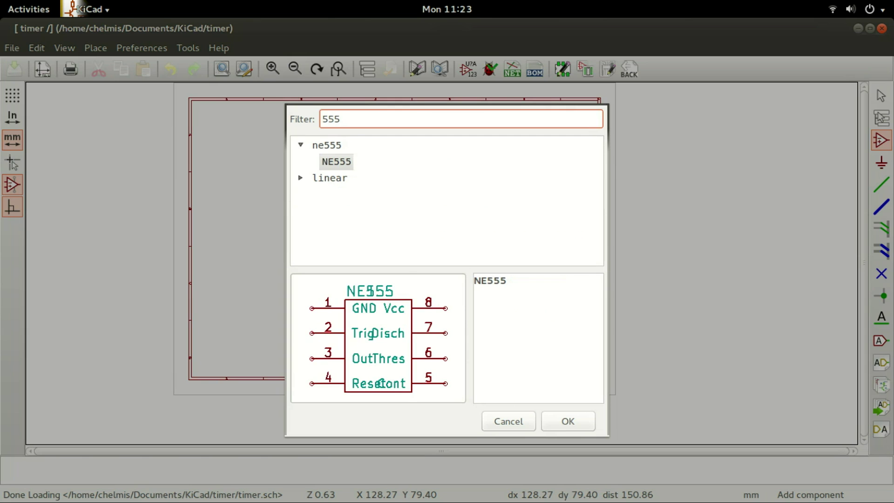
pyautogui.press('Tab')
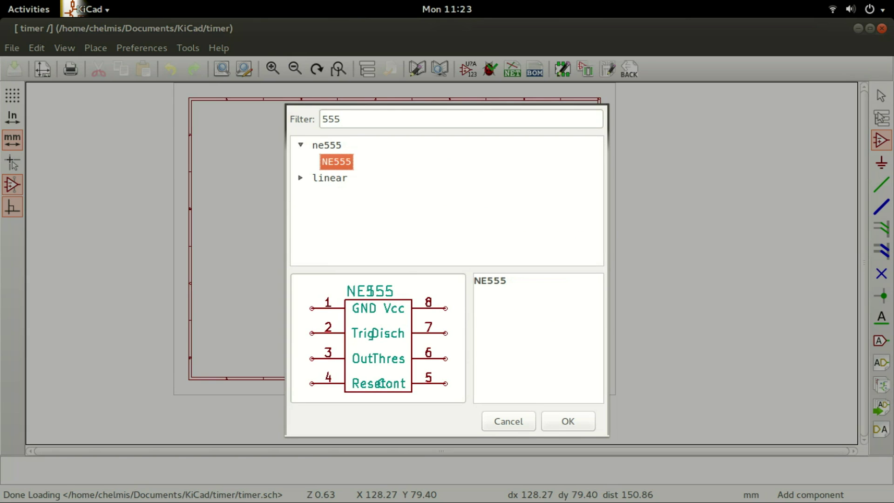
pyautogui.press('Return')
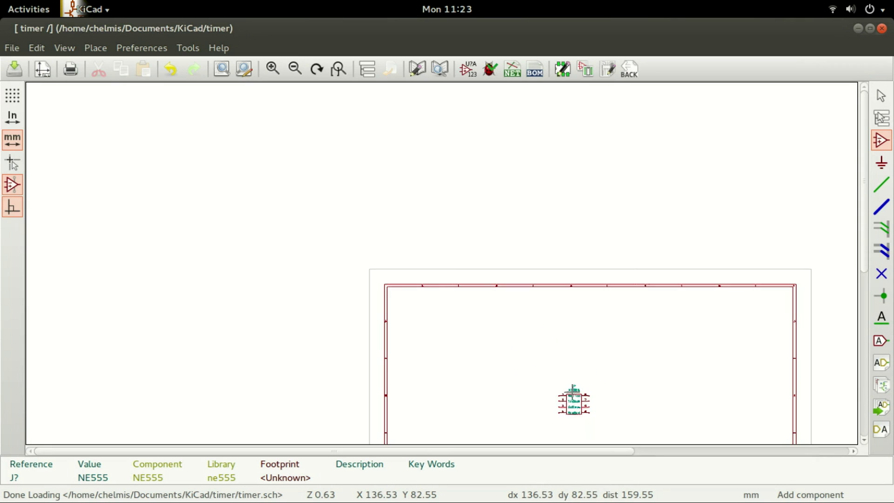
pyautogui.scroll(-1, 572, 394)
pyautogui.scroll(5, 444, 284)
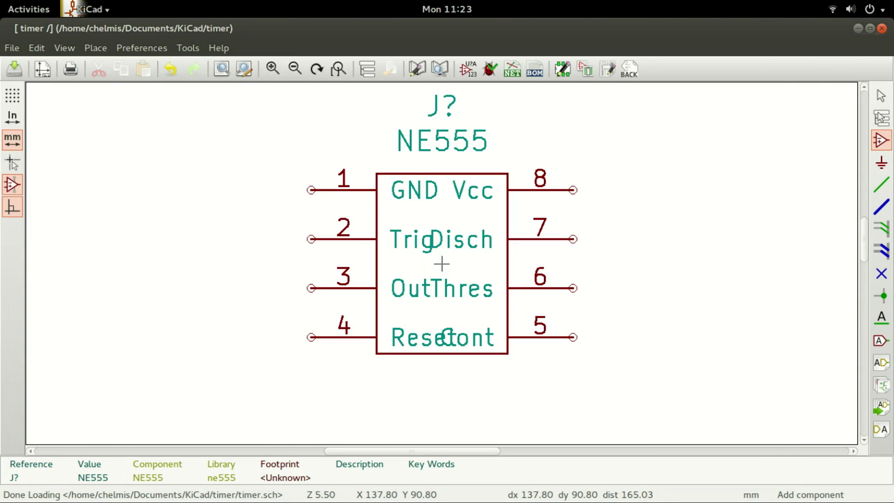
pyautogui.click(441, 264)
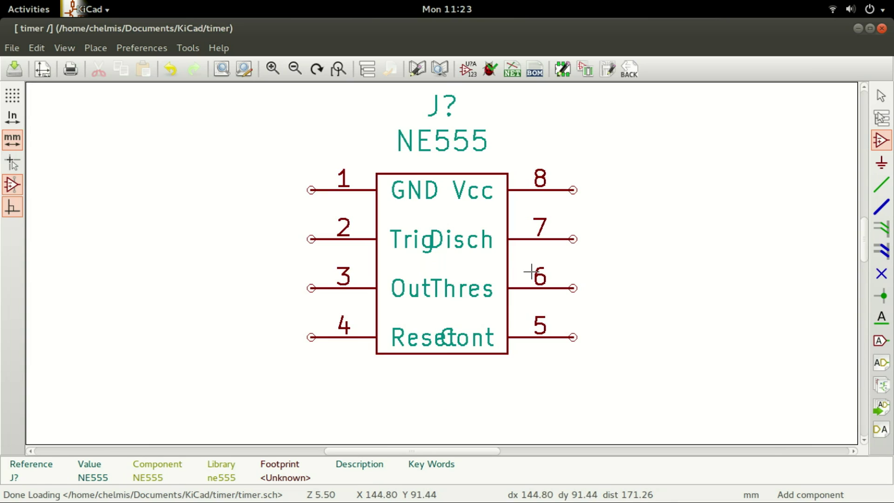